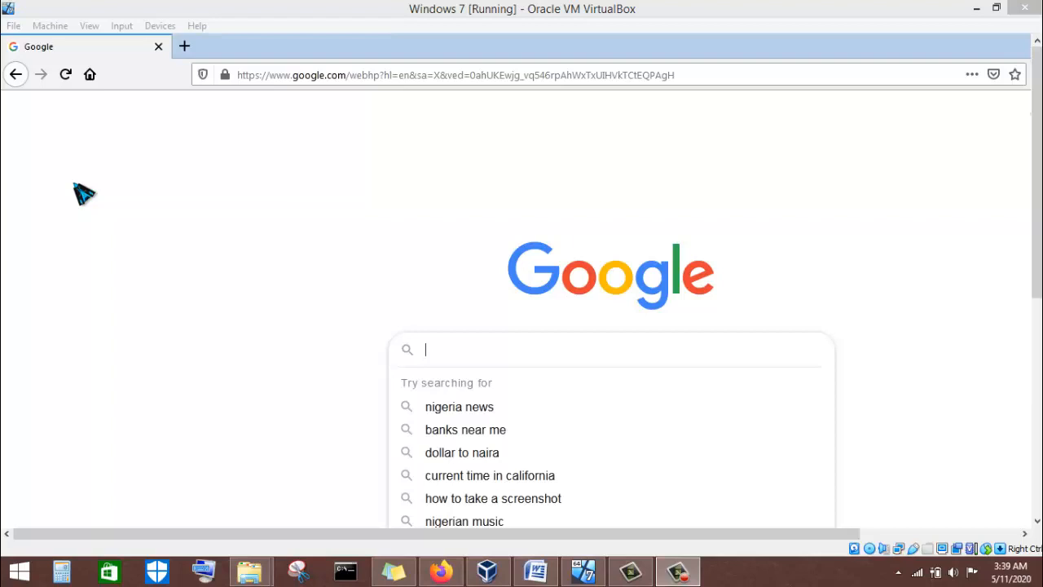
Run a Google search for 'osint tool Foca'.
left_click(509, 345)
type("o")
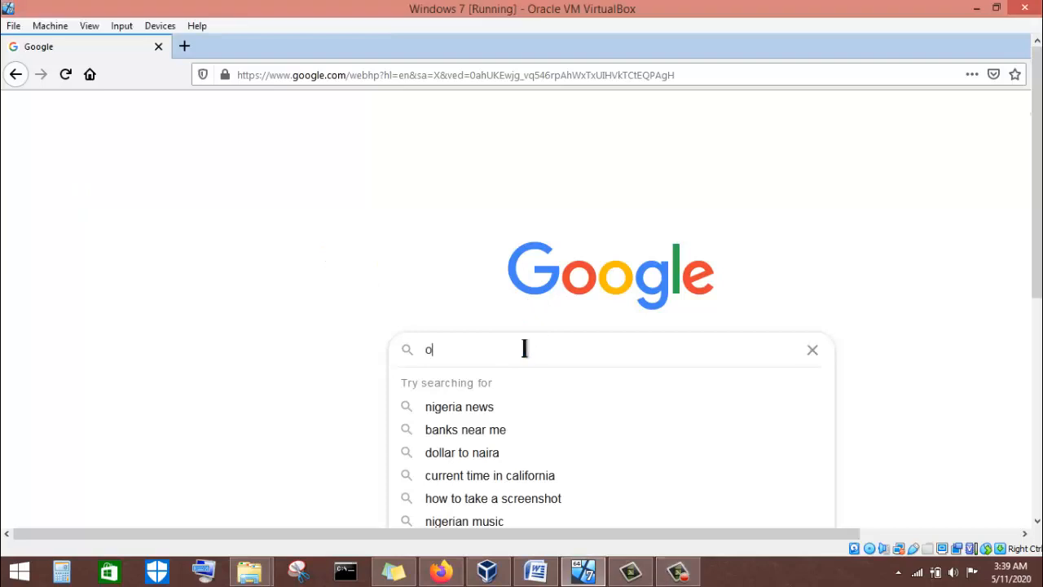
type("sint yo")
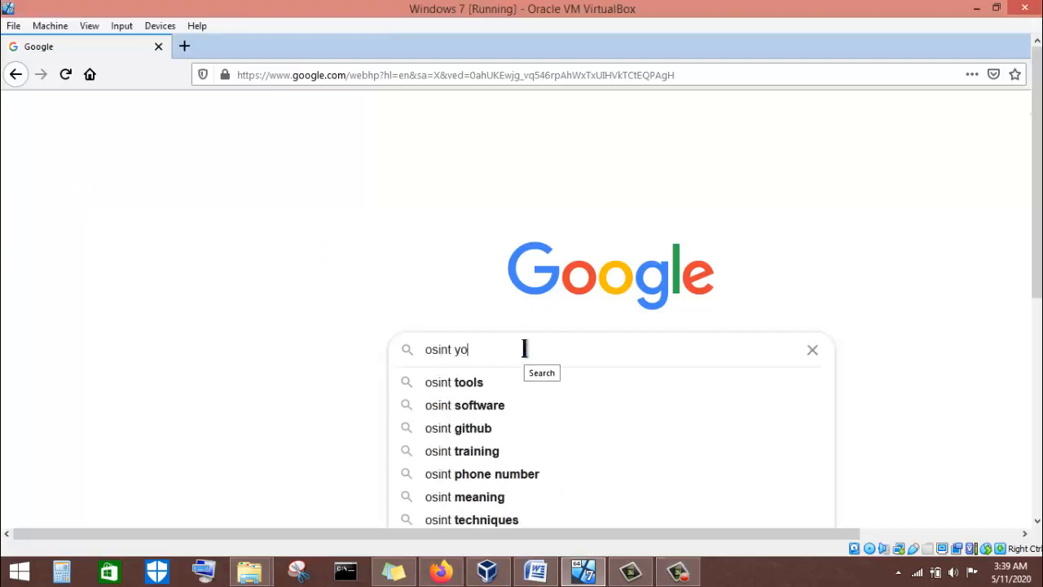
type("u")
key("BackSpace")
key("BackSpace")
key("BackSpace")
type("tool ")
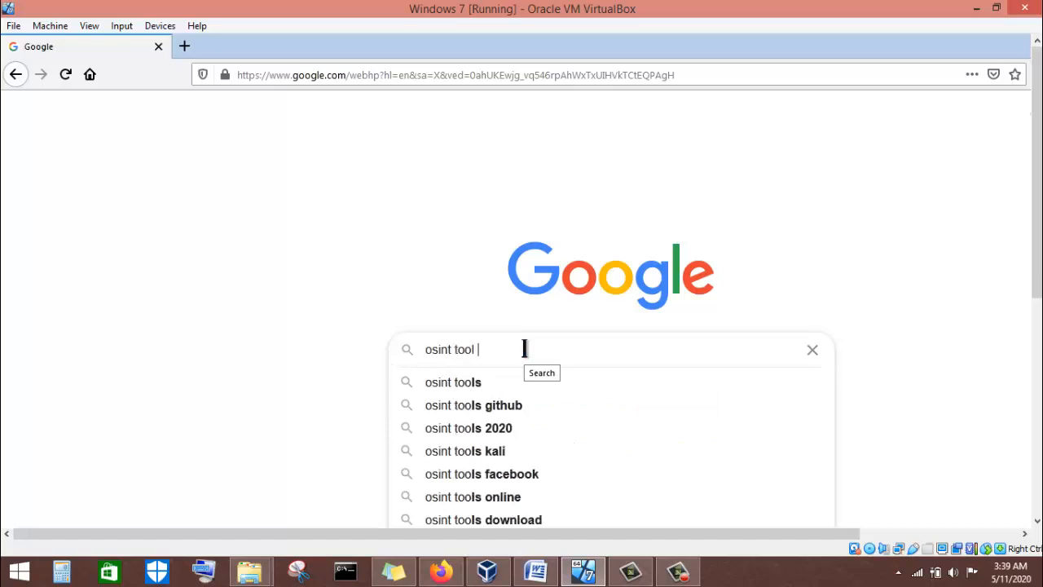
type("Foc")
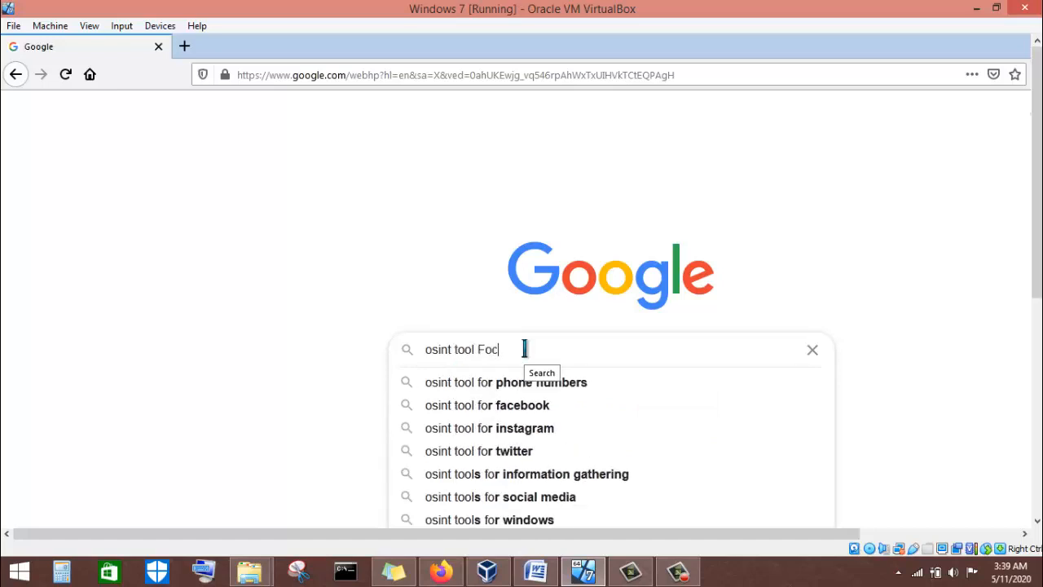
type("a")
key("Return")
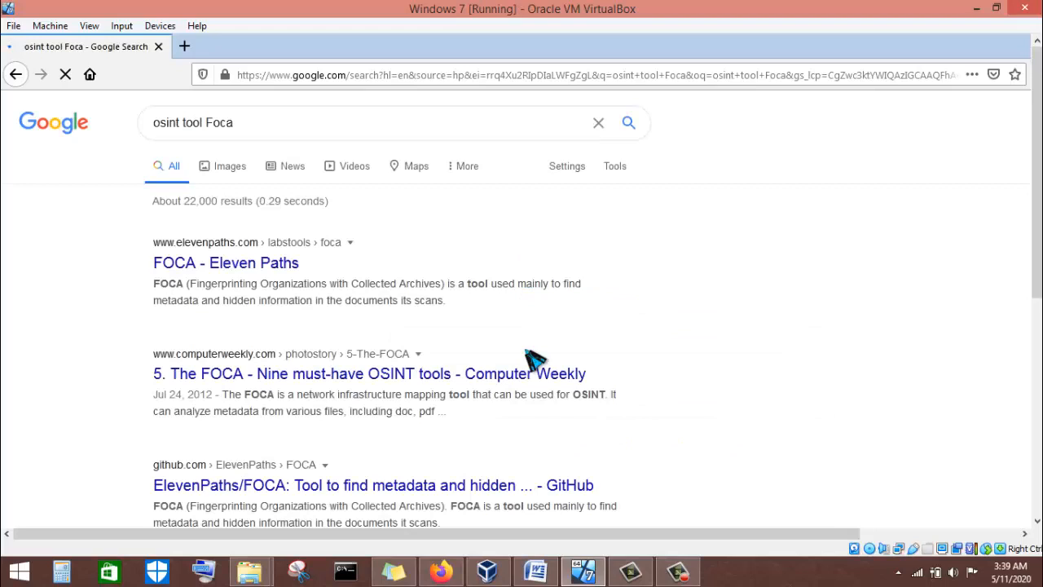
Open the FOCA - Eleven Paths result and scroll down to its Description section.
left_click(226, 267)
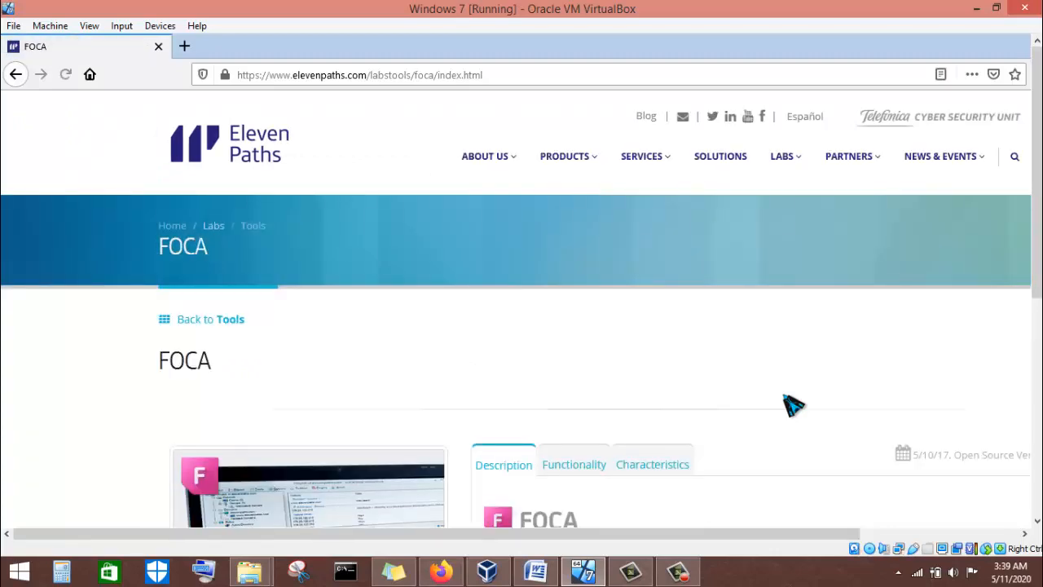
left_click_drag(1037, 237, 1036, 455)
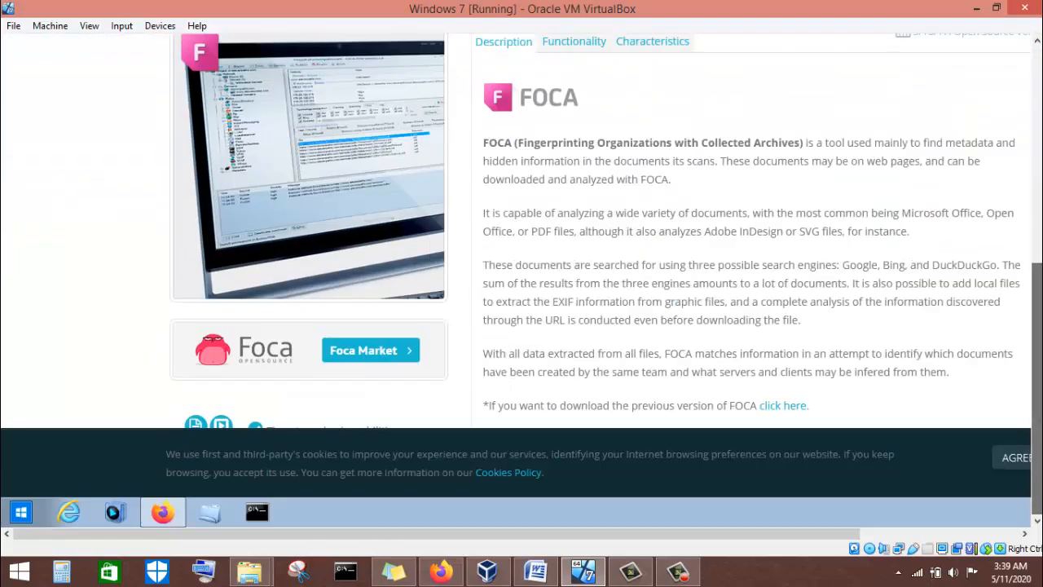
Accept the FOCA EULA, save FocaPro.zip (4.9 MB) to disk, and close the licence window.
left_click(782, 405)
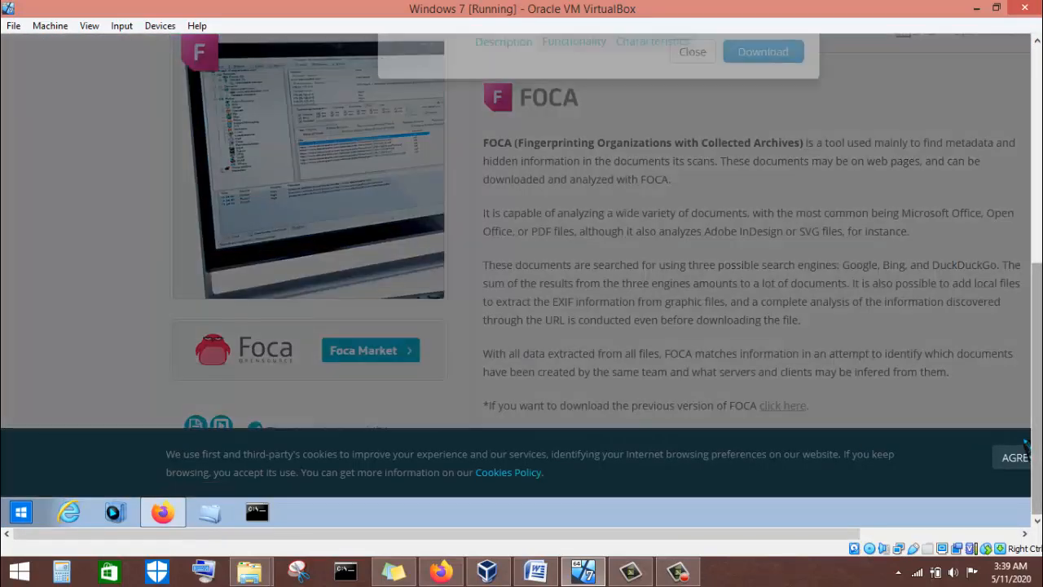
left_click_drag(1036, 391, 1037, 257)
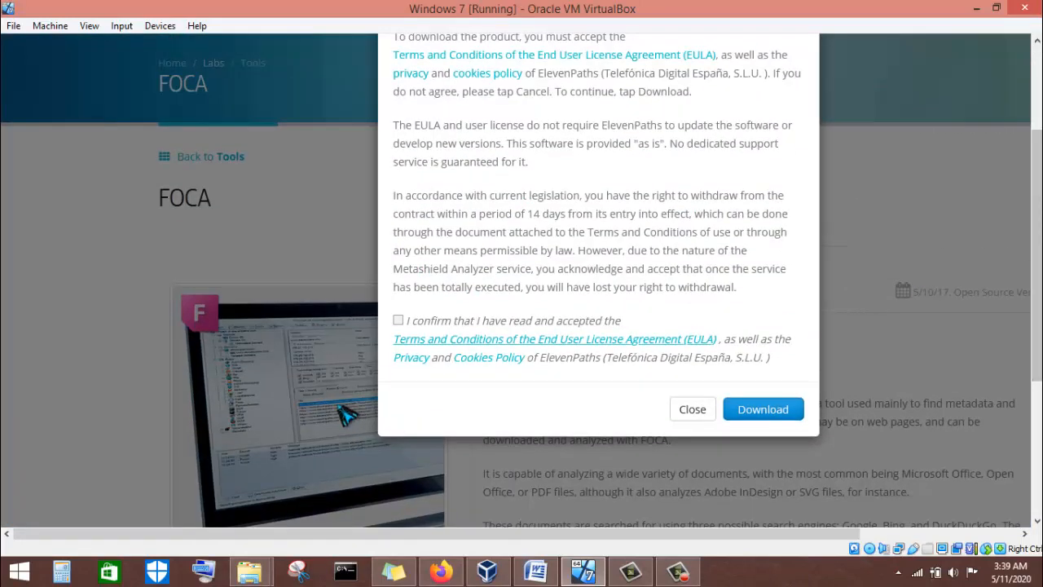
left_click(397, 319)
left_click(784, 412)
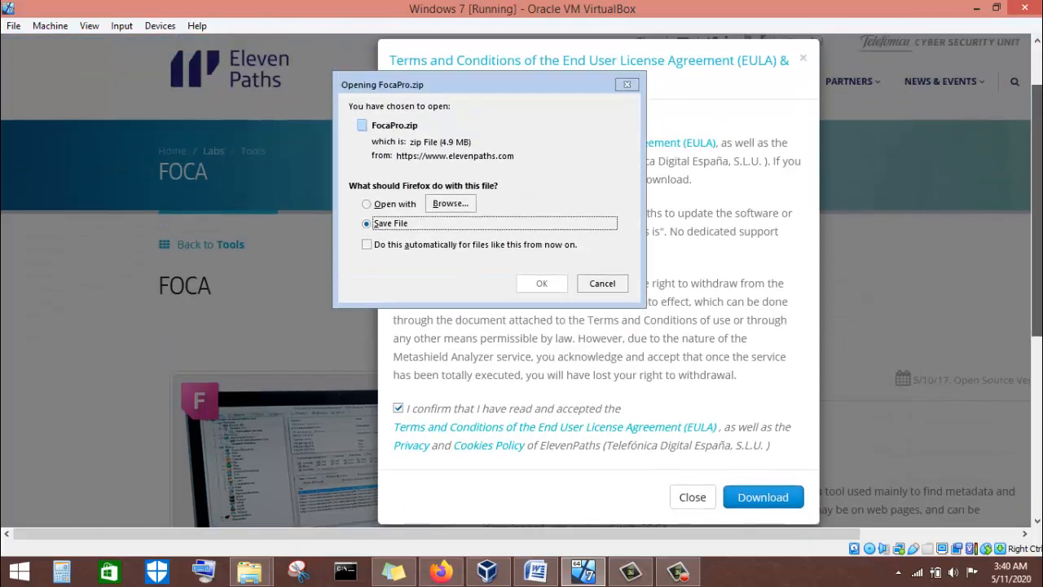
left_click(559, 314)
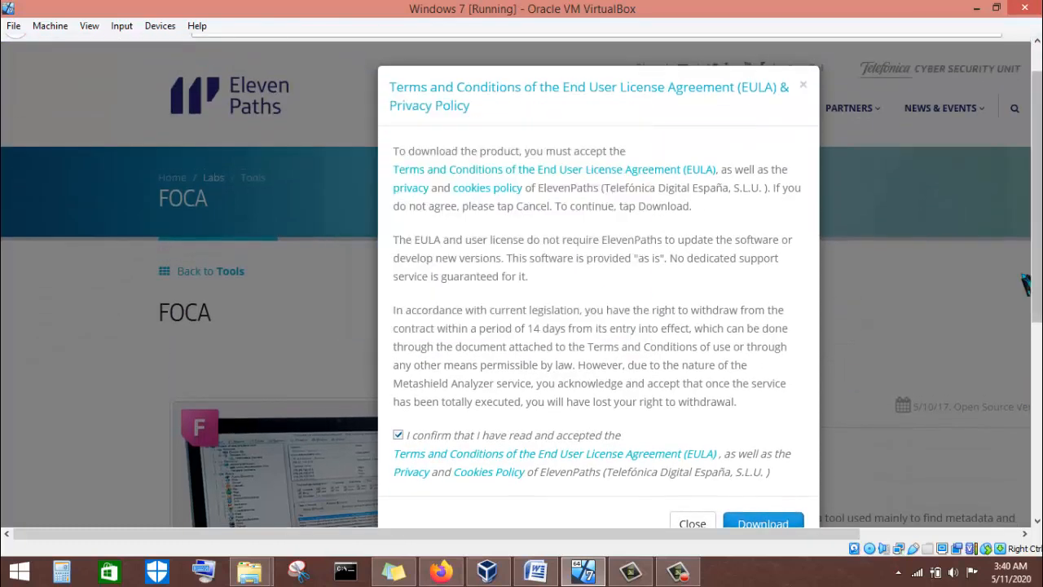
left_click_drag(1036, 251, 1038, 201)
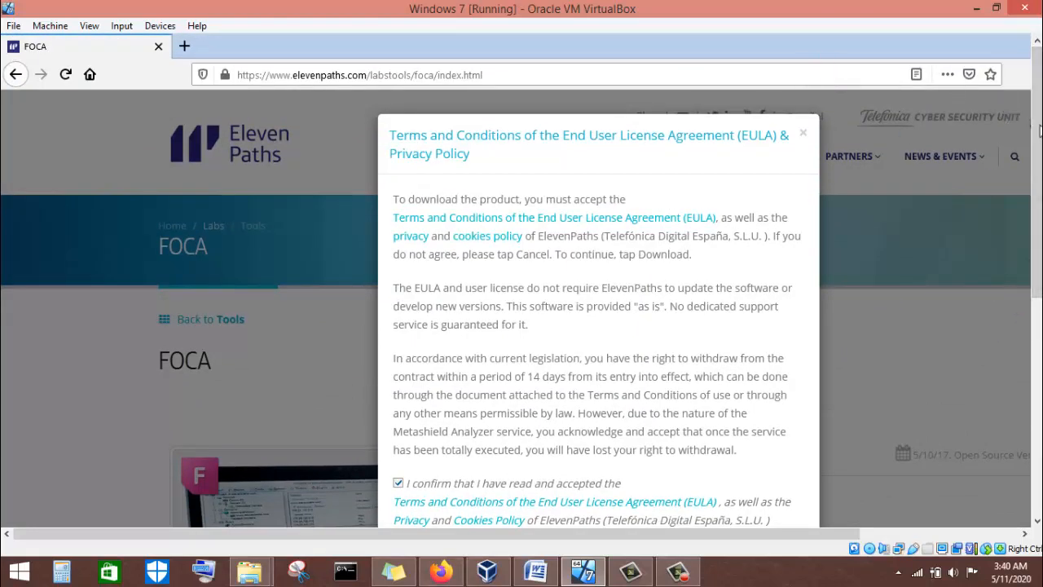
mouse_move(1039, 131)
left_mouse_down()
mouse_move(1038, 347)
mouse_move(1037, 144)
left_mouse_up()
left_click(765, 151)
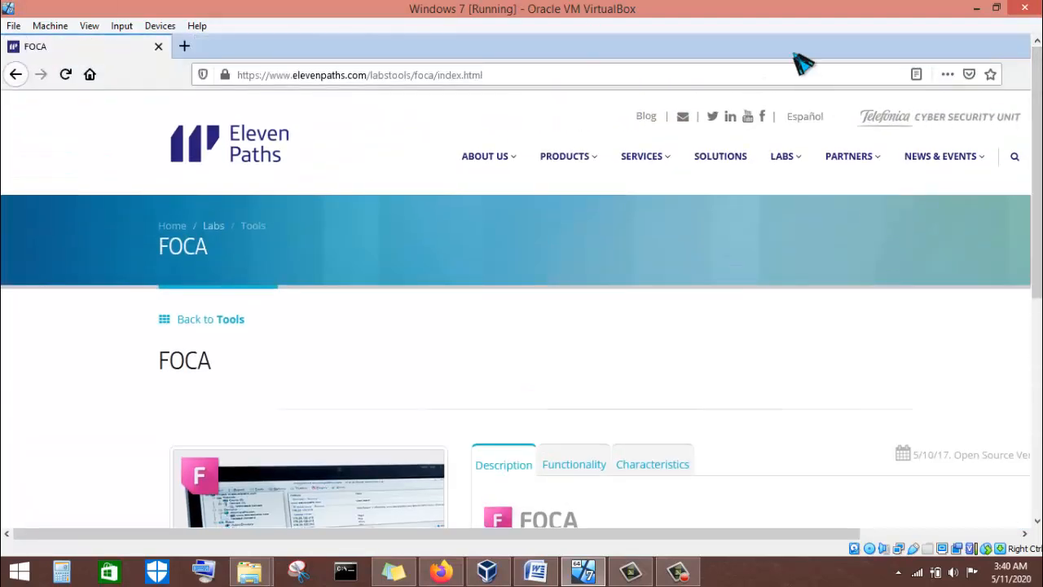
From Firefox's downloads list, show the finished FocaPro.zip in its Downloads folder.
left_click(864, 79)
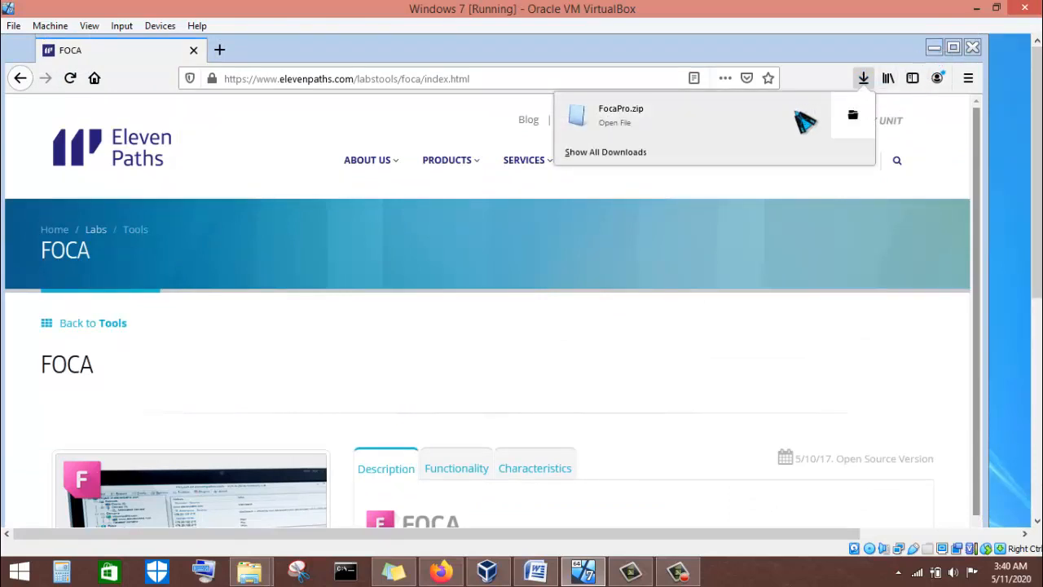
left_click(1021, 267)
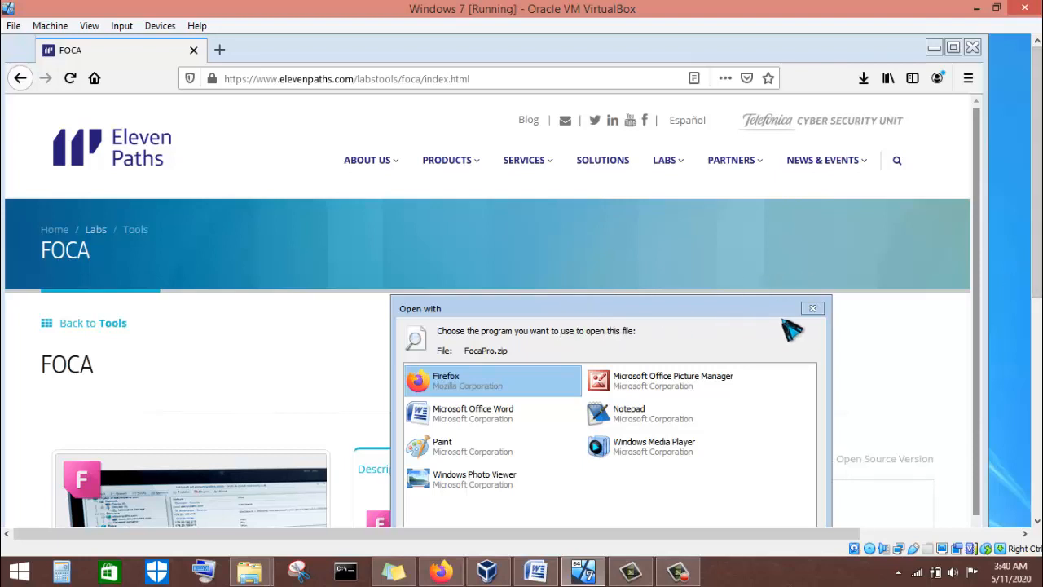
left_click(812, 308)
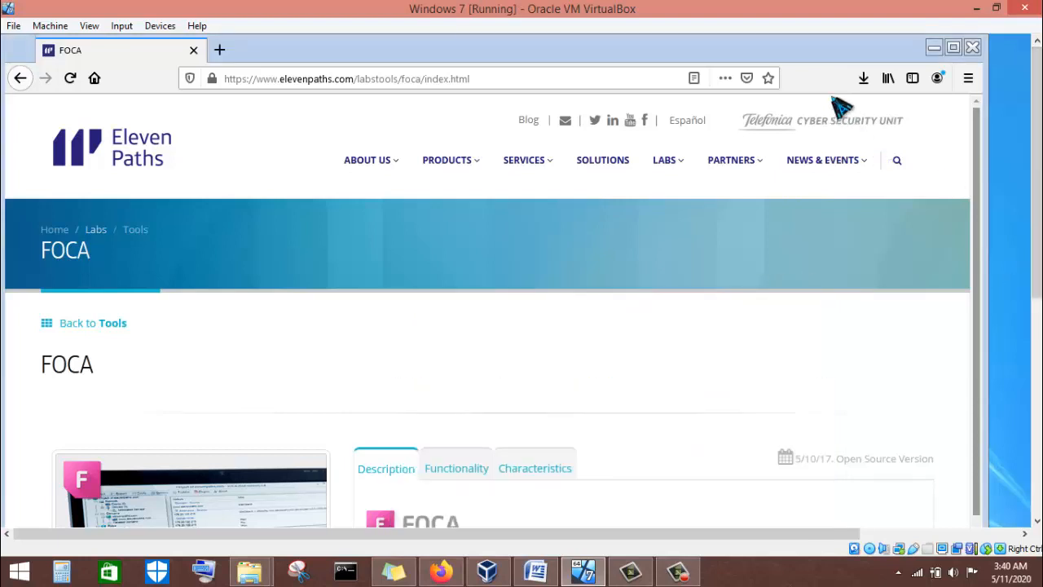
left_click(863, 79)
left_click(857, 114)
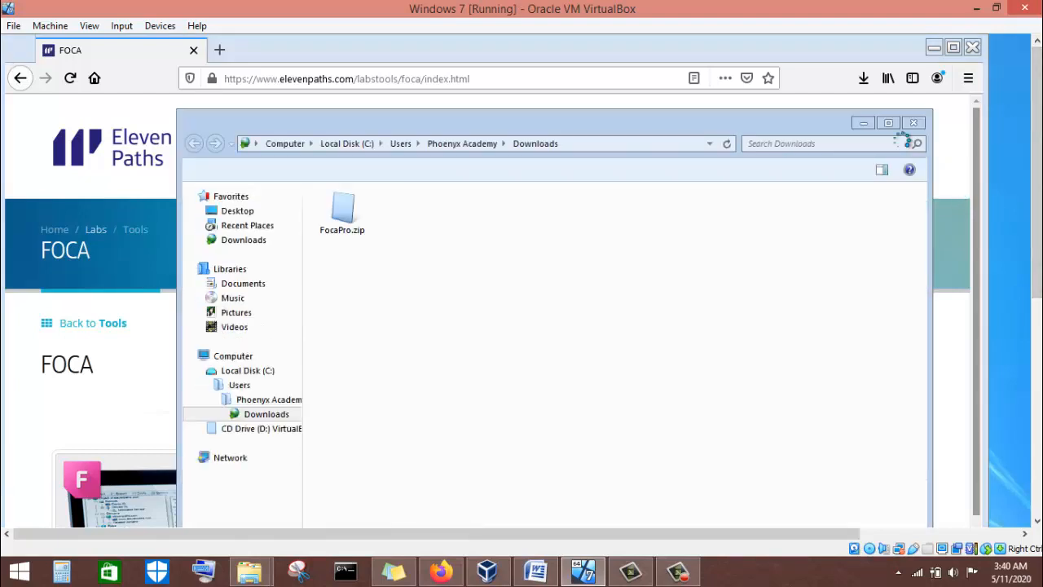
Maximize the Downloads window and extract FocaPro.zip with 7-Zip into a FocaPro folder.
left_click(888, 122)
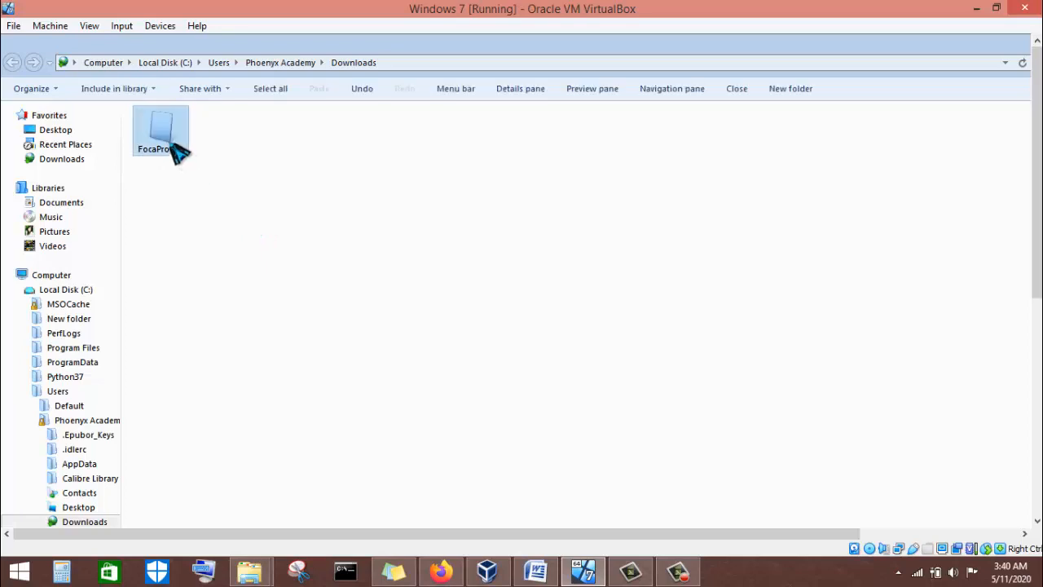
left_click(174, 146)
right_click(172, 145)
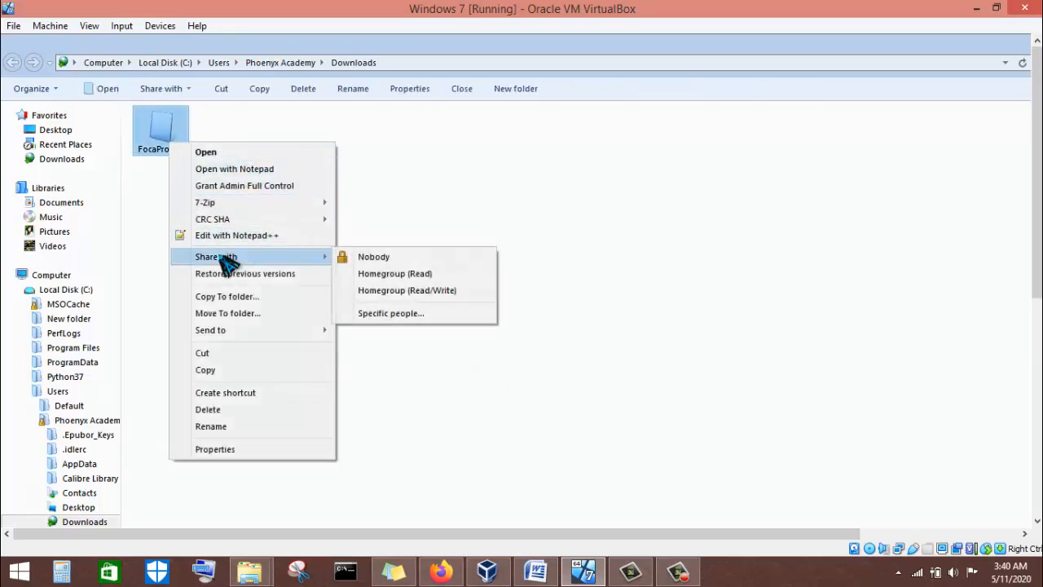
mouse_move(227, 205)
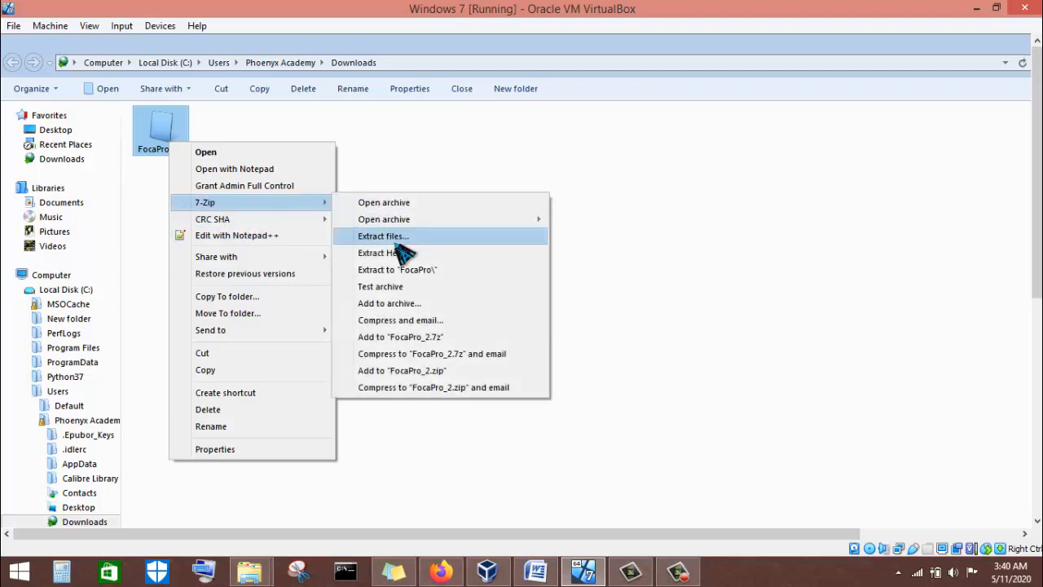
left_click(398, 270)
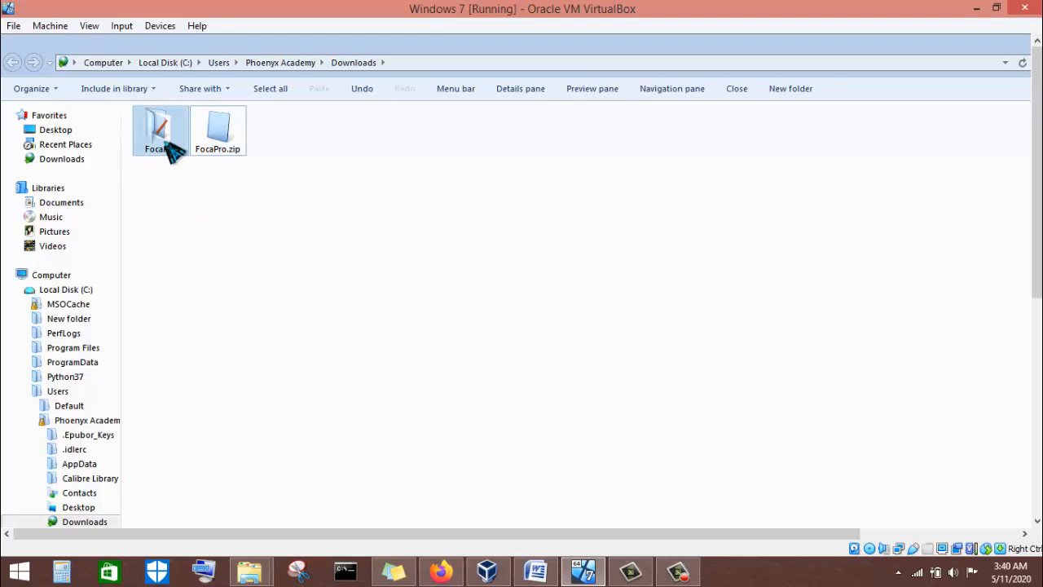
Go into FocaPro\bin and launch FOCA.exe (FOCA final version 3.4).
double_click(163, 138)
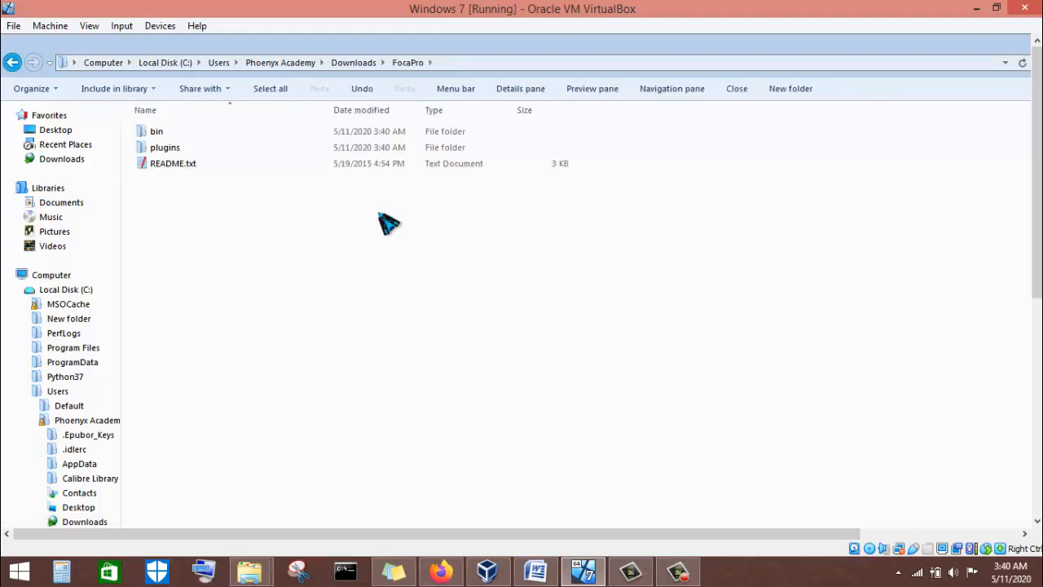
left_click(159, 133)
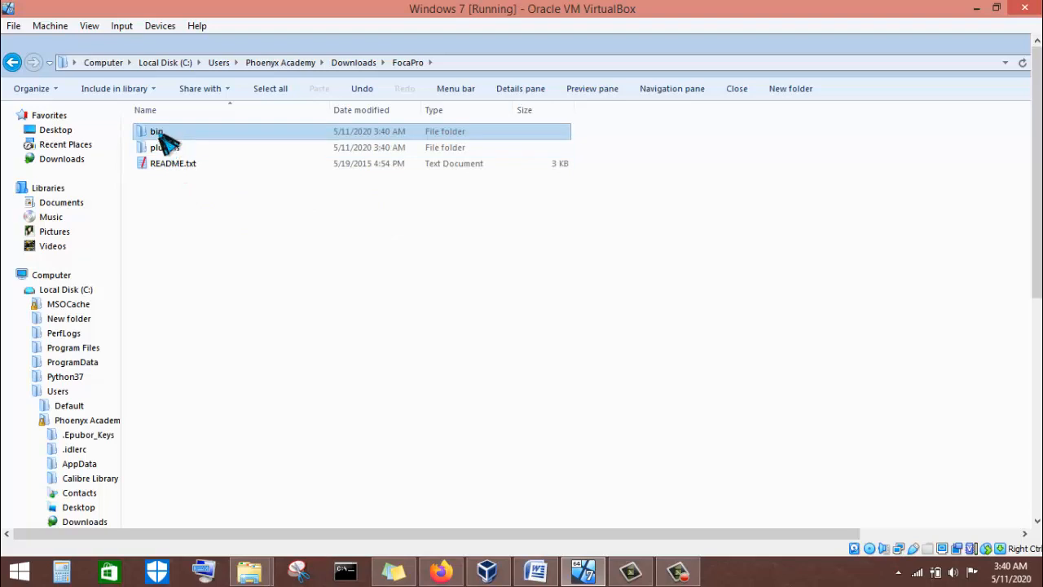
double_click(161, 133)
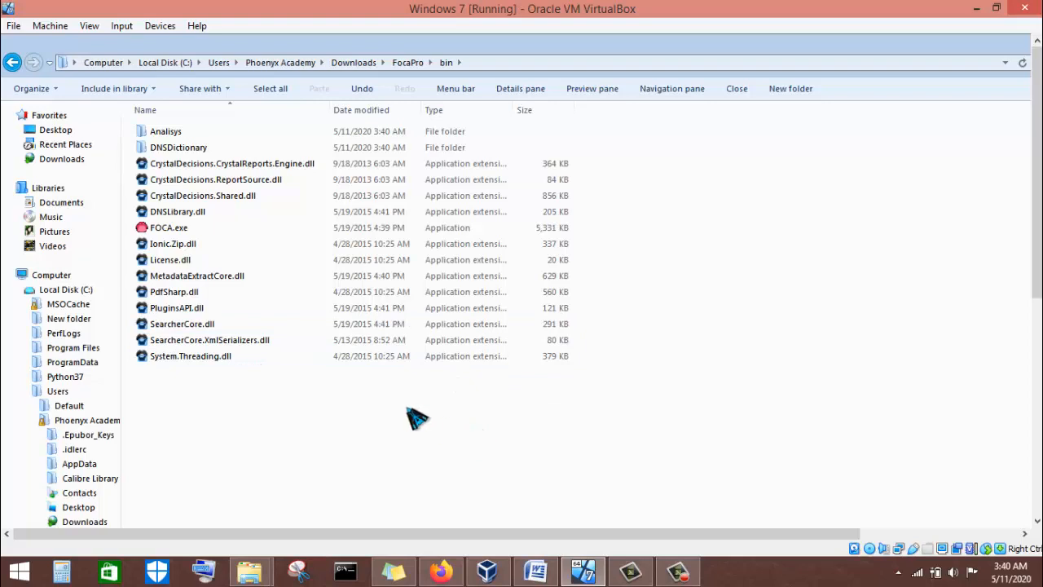
double_click(157, 229)
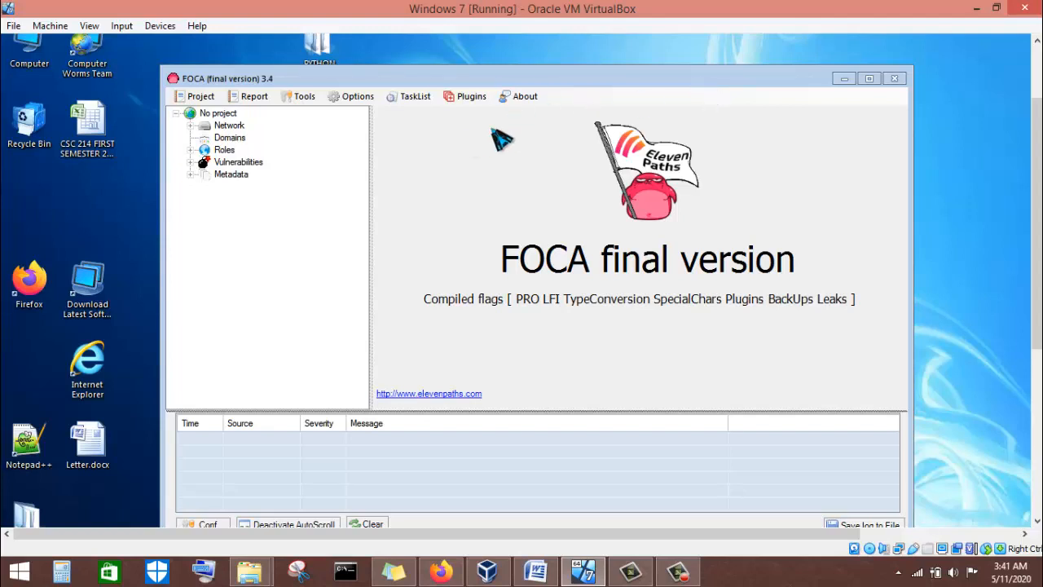
Bring Windows Explorer back up on the FocaPro bin folder listing FOCA.exe and its DLLs.
scroll(1019, 126, "down", 1)
mouse_move(1037, 264)
left_mouse_down()
mouse_move(1037, 423)
mouse_move(1037, 262)
left_mouse_up()
left_click(221, 504)
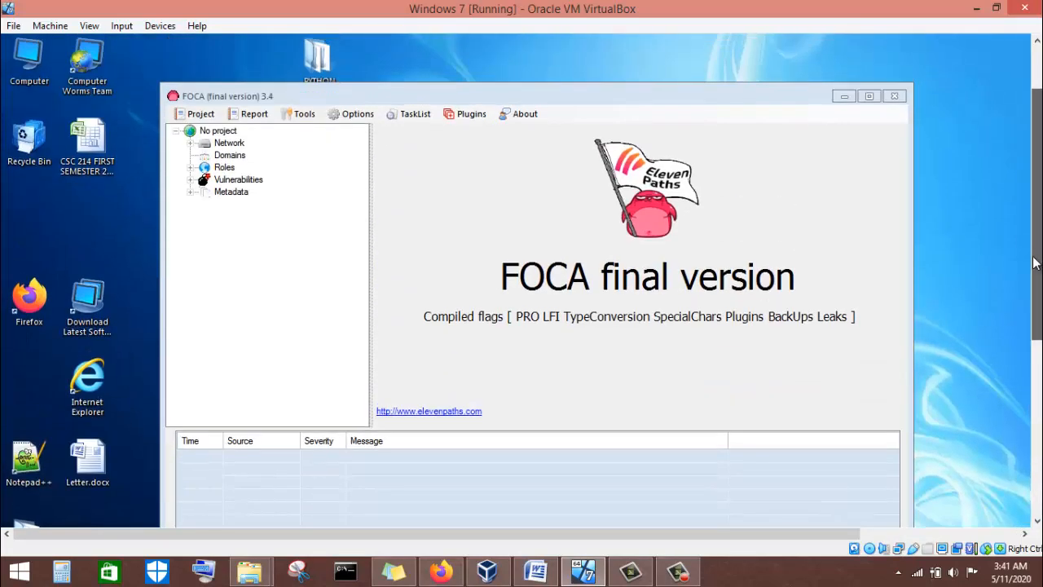
left_click_drag(1037, 301, 1037, 476)
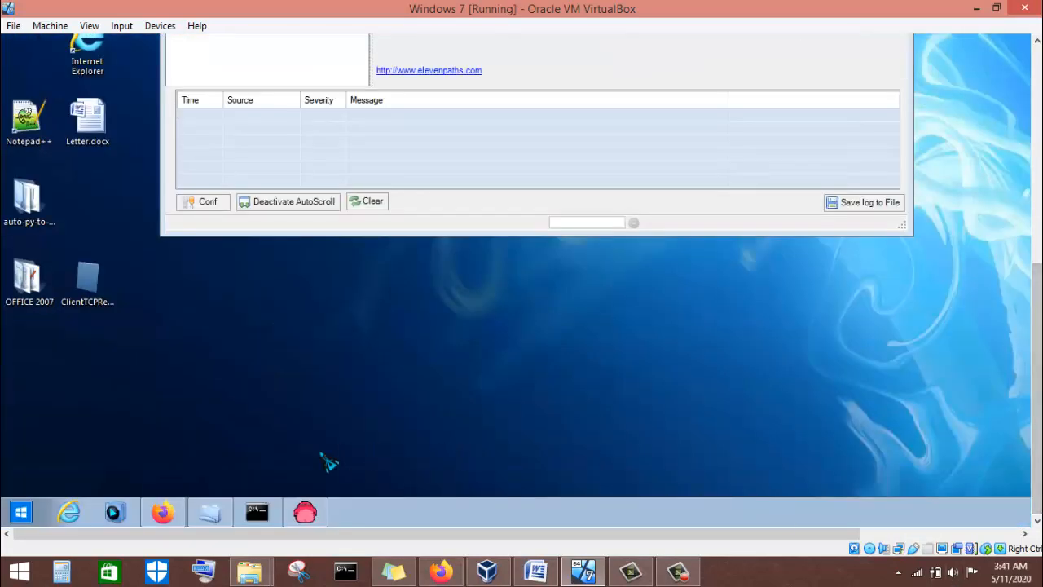
left_click_drag(1037, 418, 1037, 199)
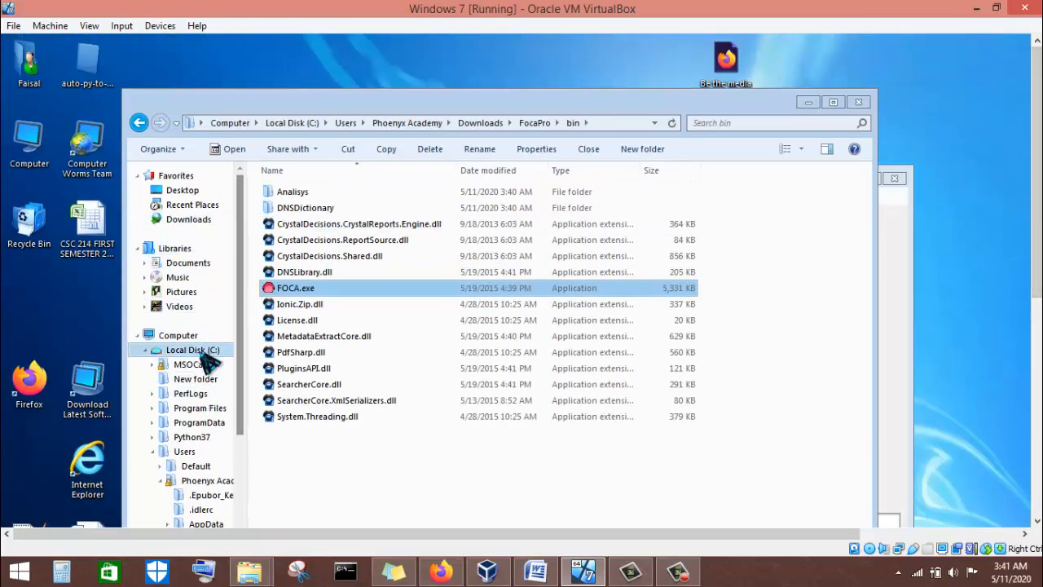
Create a folder named Foca on Local Disk (C:), then close Explorer to return to FOCA.
left_click(186, 335)
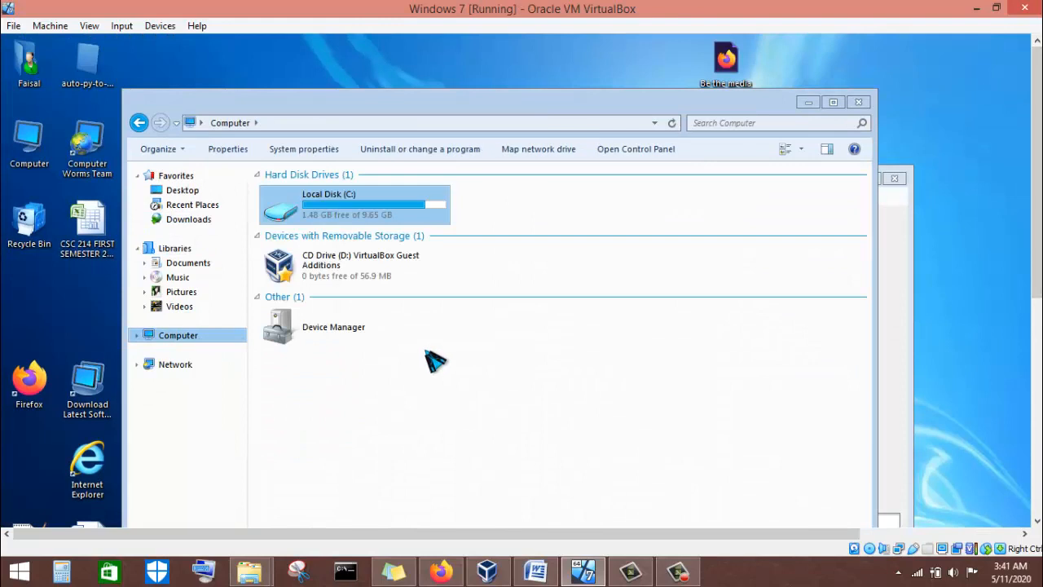
double_click(375, 217)
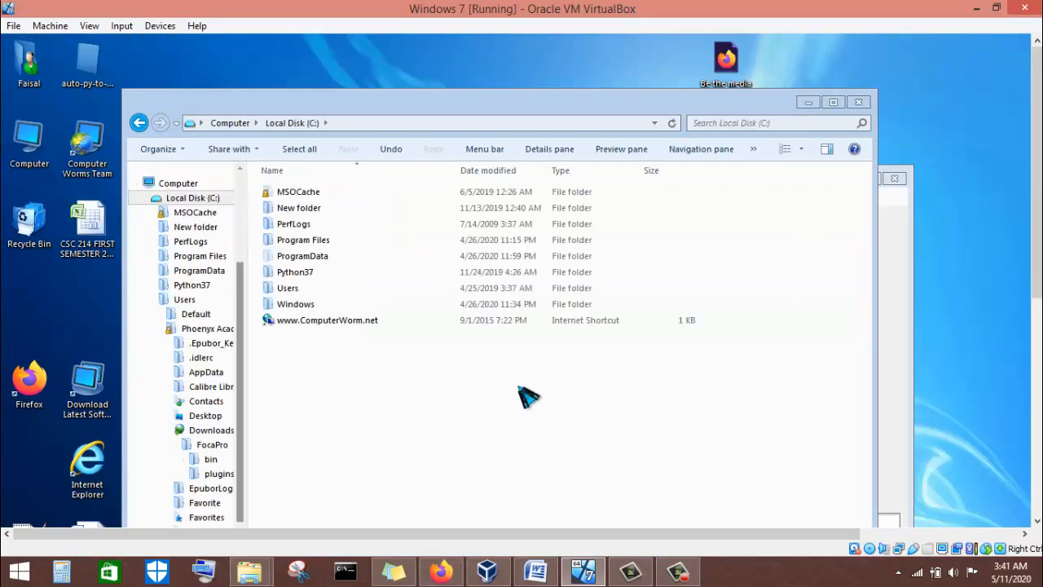
right_click(320, 388)
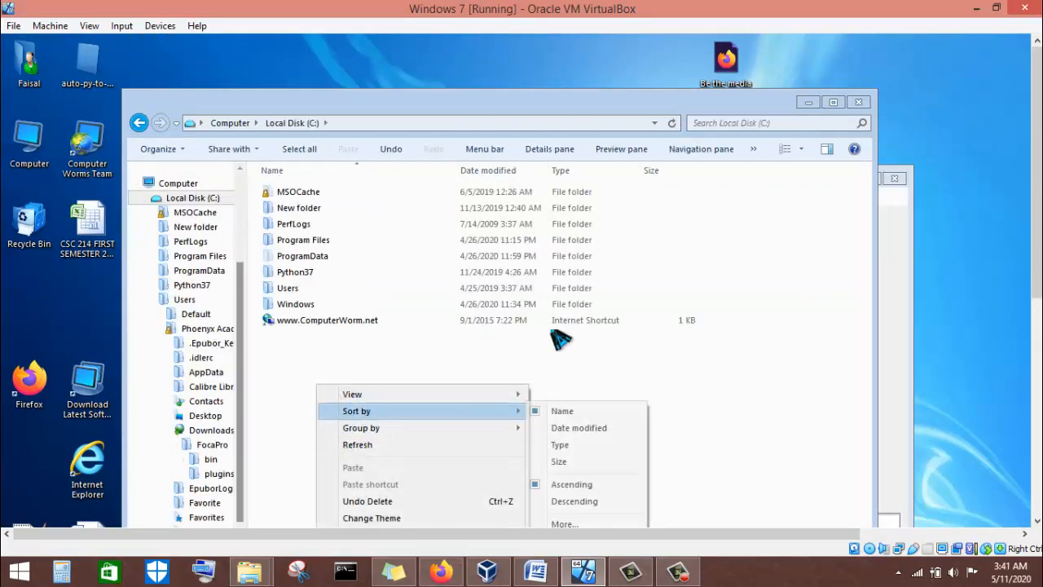
right_click(669, 254)
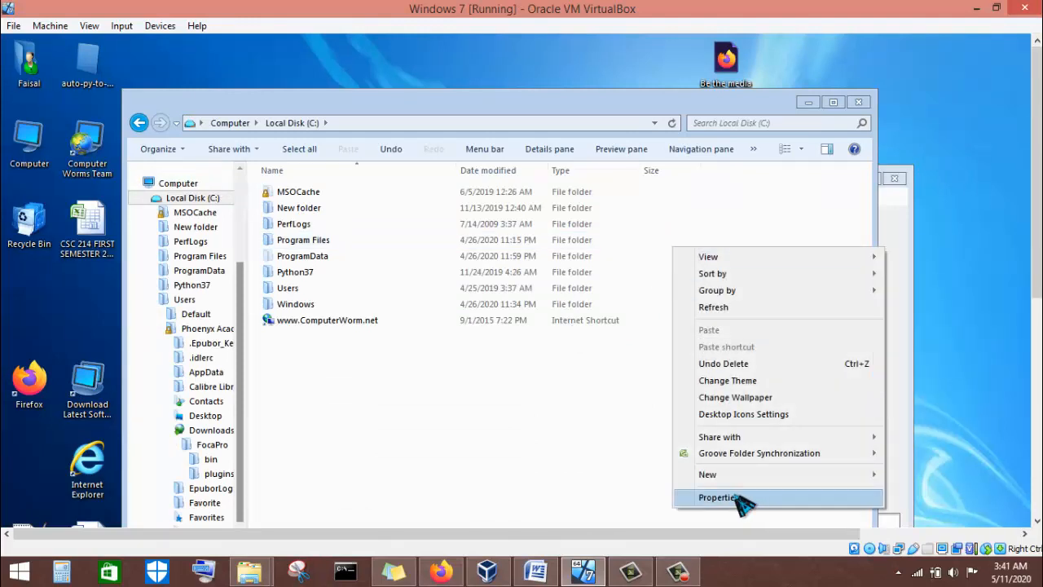
mouse_move(725, 475)
left_click(892, 475)
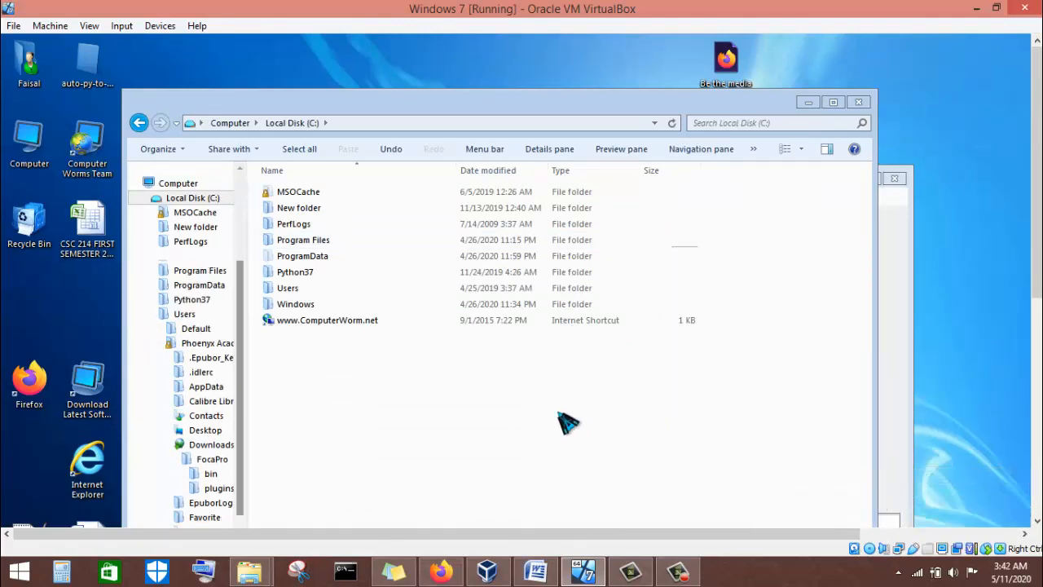
type("Foca")
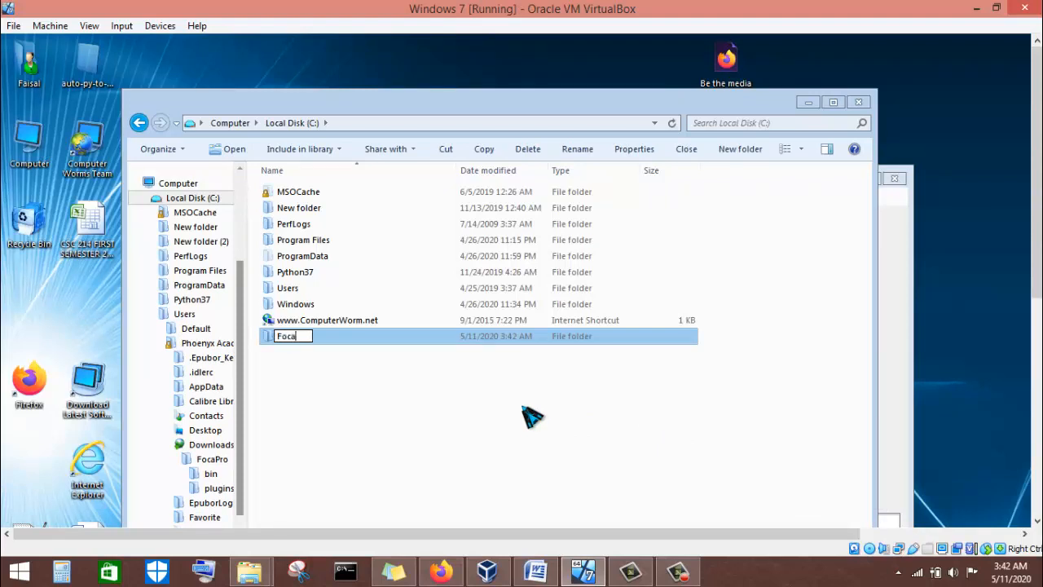
key("Return")
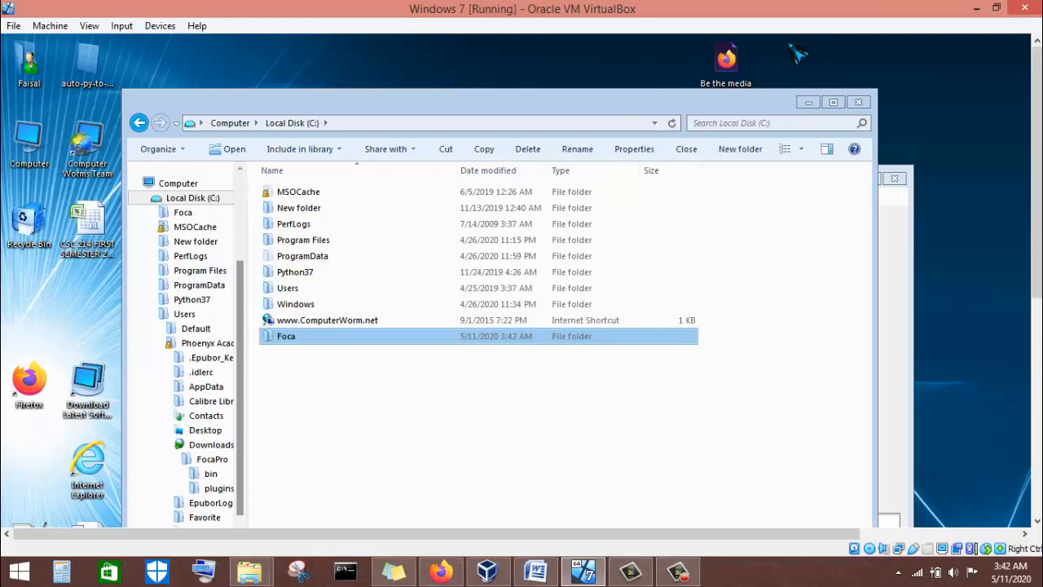
left_click(858, 102)
left_click_drag(672, 175, 675, 93)
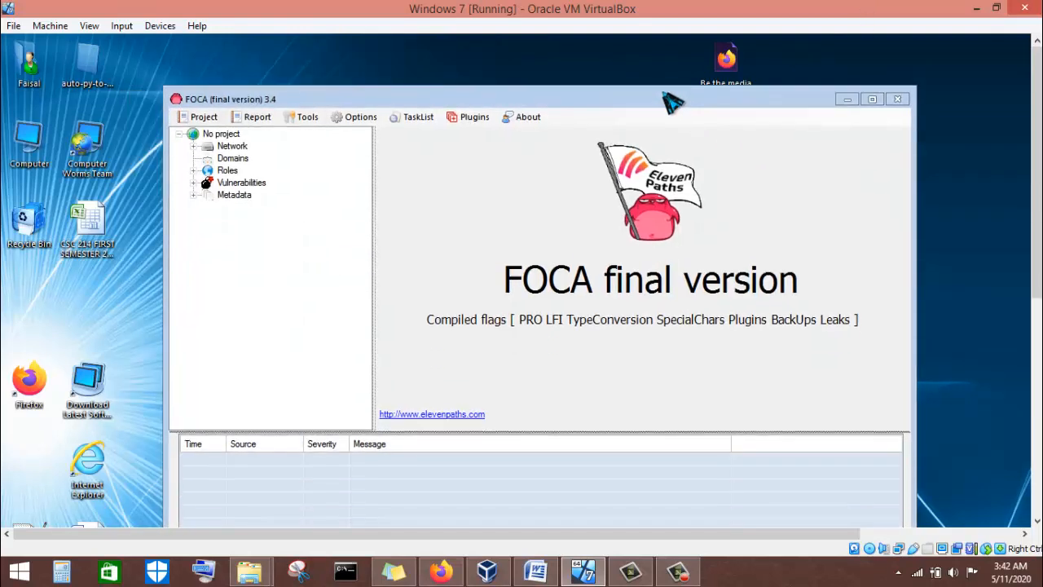
Start a new FOCA project named AVG for the domain avg.com.
left_click(205, 116)
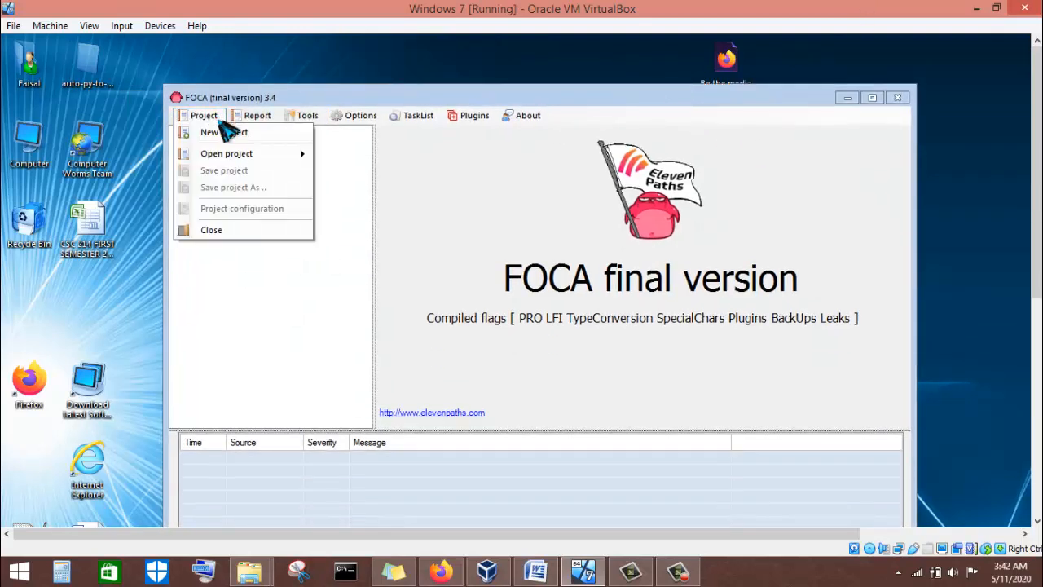
left_click(223, 132)
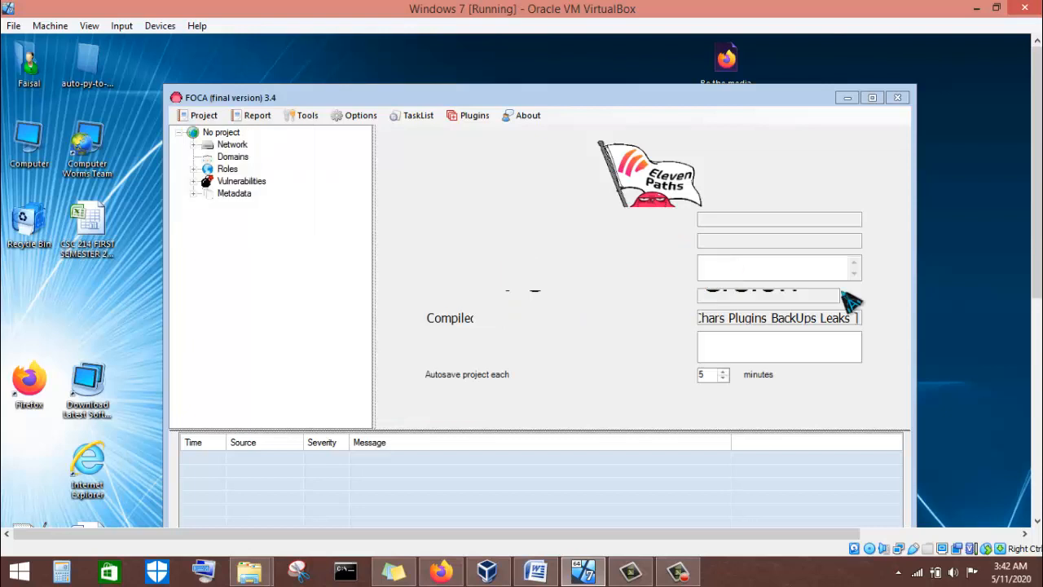
left_click(736, 219)
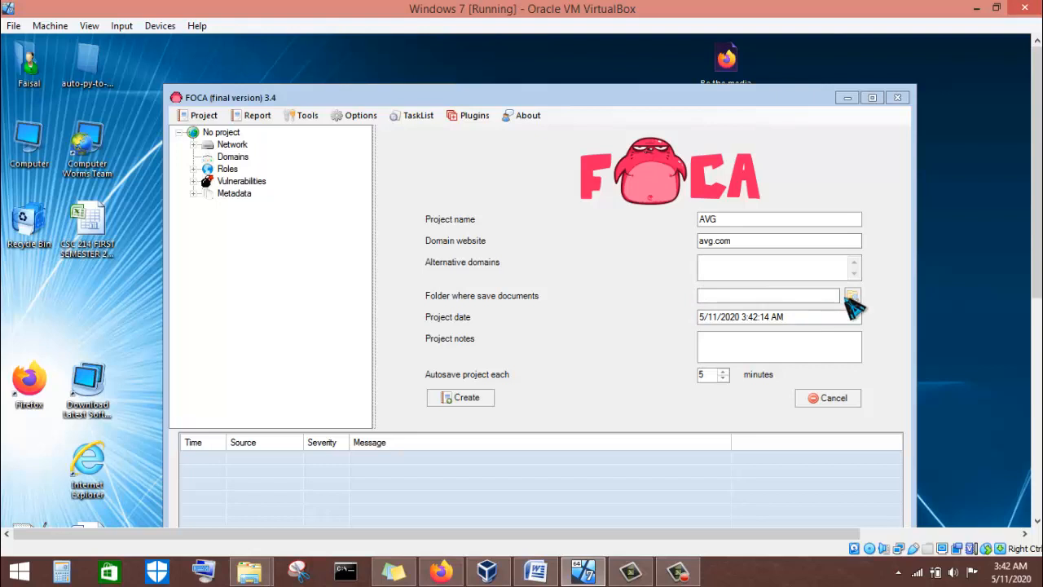
Set the project's documents folder to C:\Foca and create the project.
left_click(852, 295)
left_click_drag(619, 436, 597, 218)
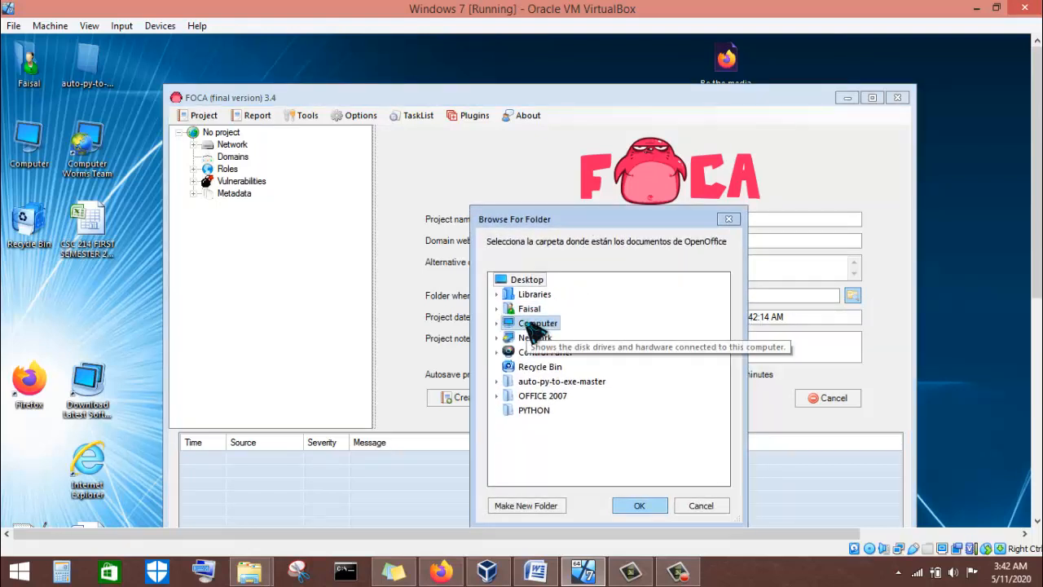
left_click(498, 323)
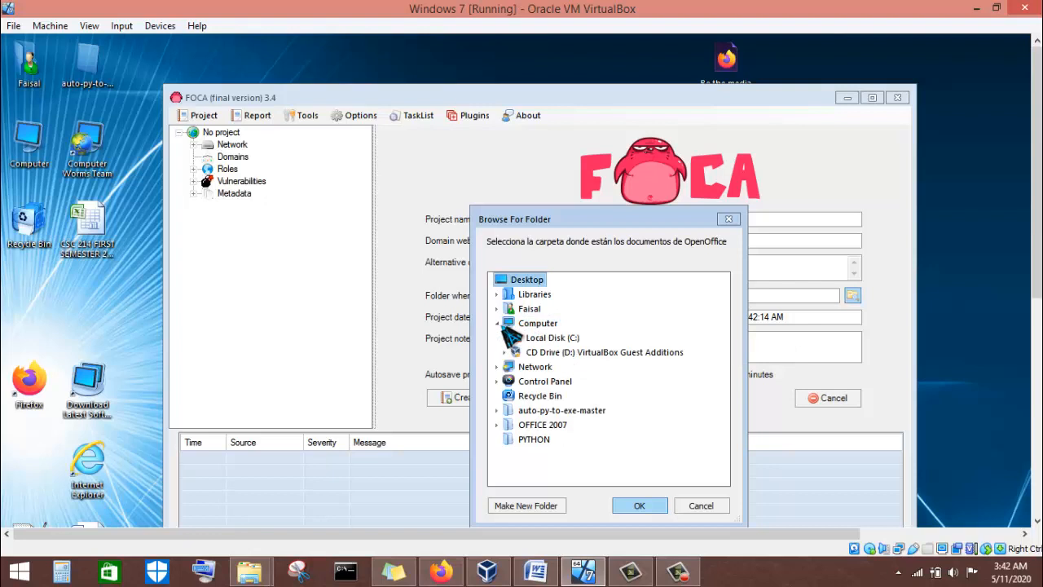
left_click(575, 338)
left_click(562, 352)
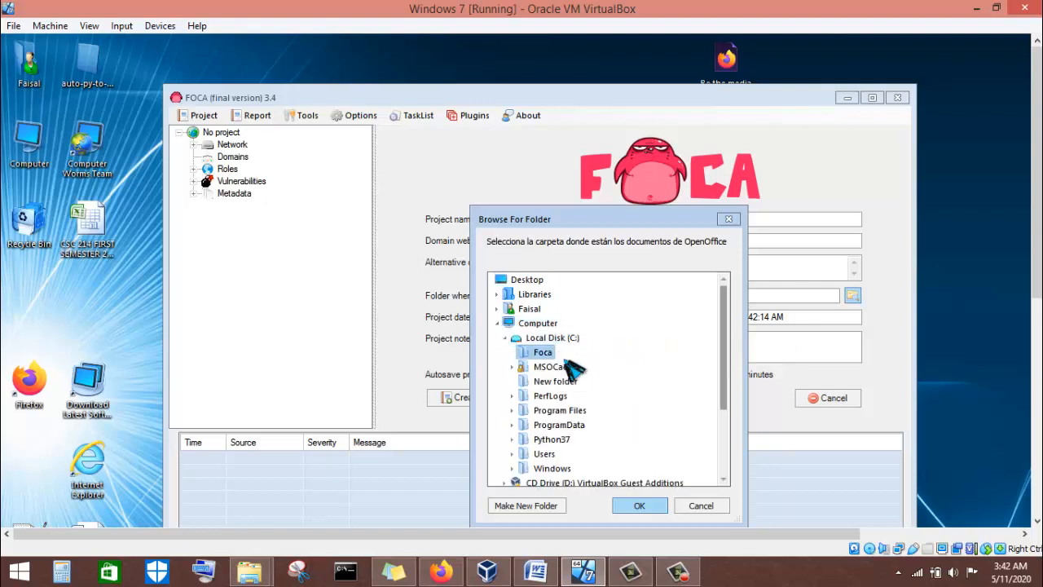
left_click(652, 505)
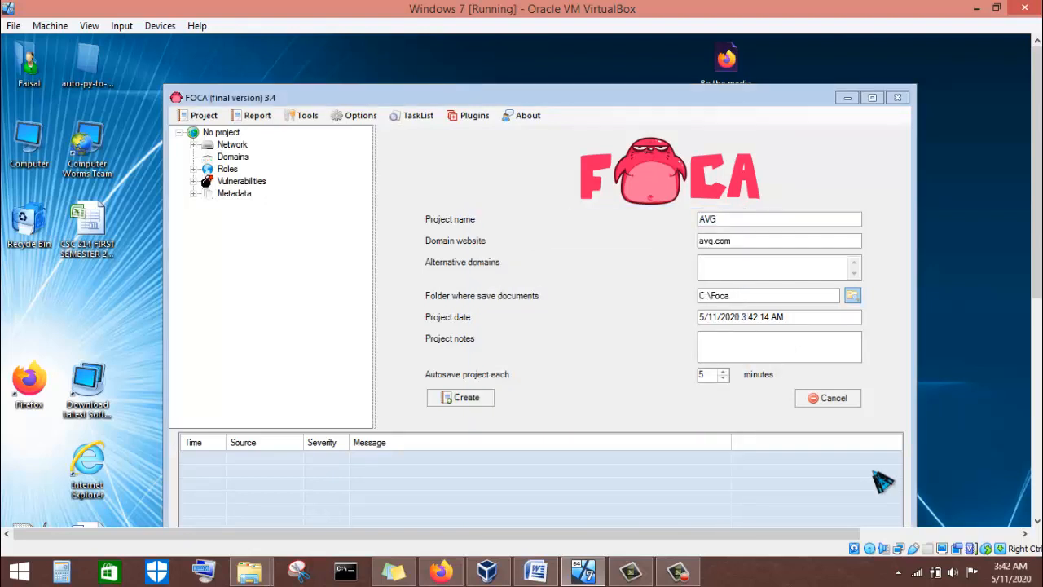
left_click(471, 408)
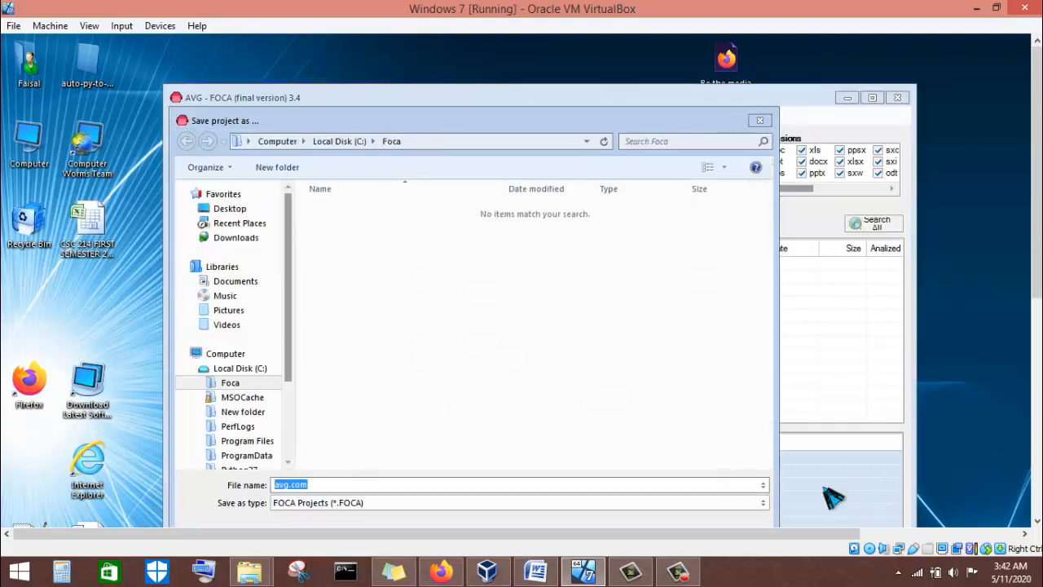
Save the AVG project file as avg.com in C:\Foca and acknowledge the success message.
left_click_drag(588, 124, 593, 54)
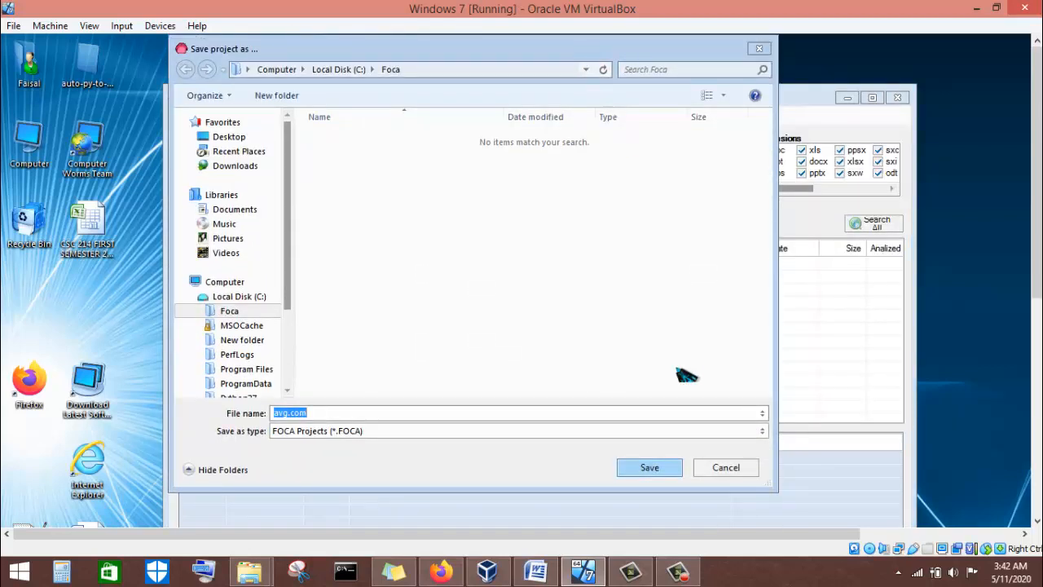
left_click(650, 467)
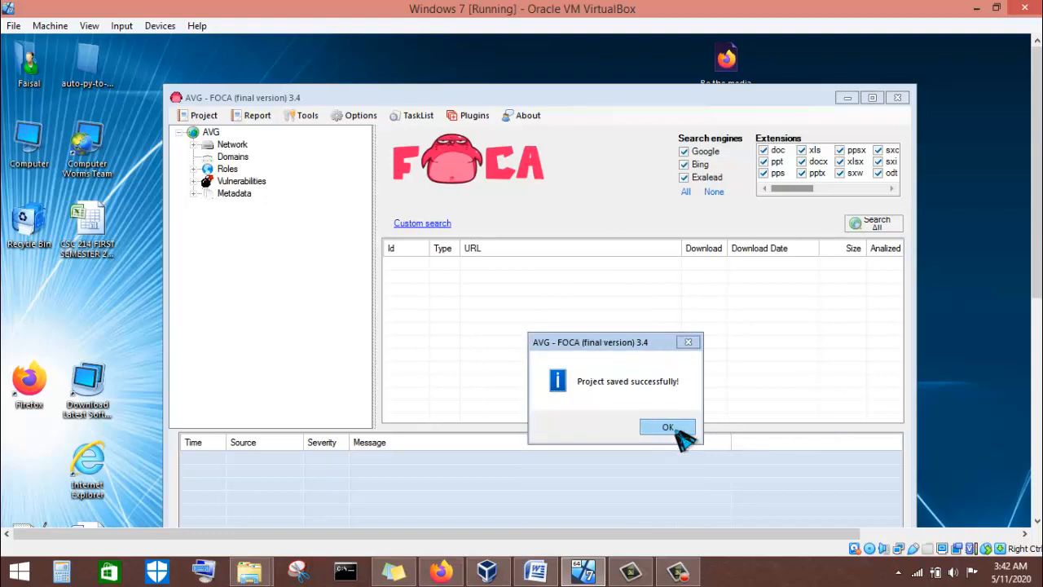
left_click(674, 432)
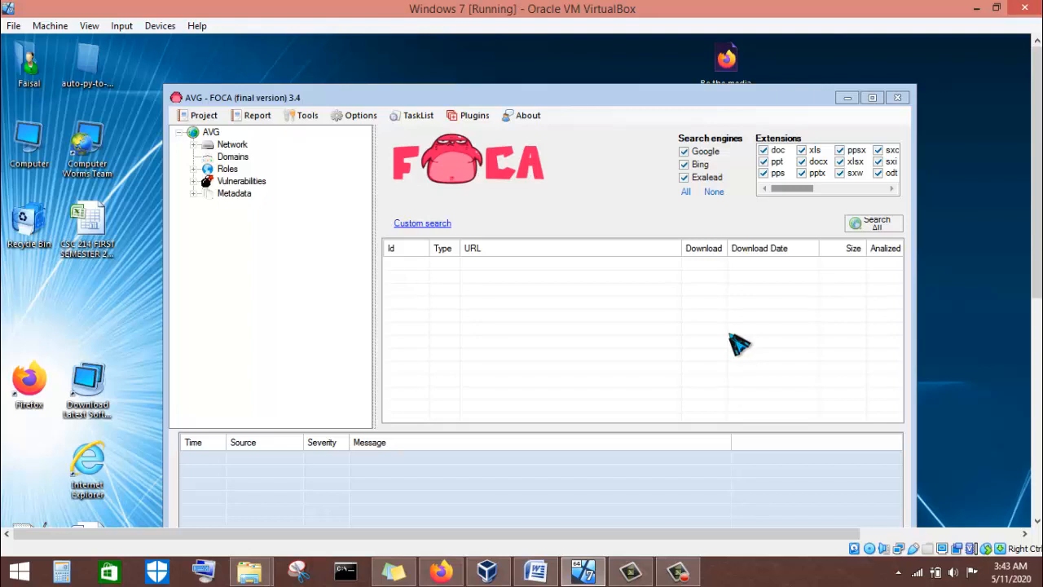
Search avg.com for .doc files only and acknowledge the akamaitechnologies.com netrange notice.
left_click(714, 191)
left_click(770, 151)
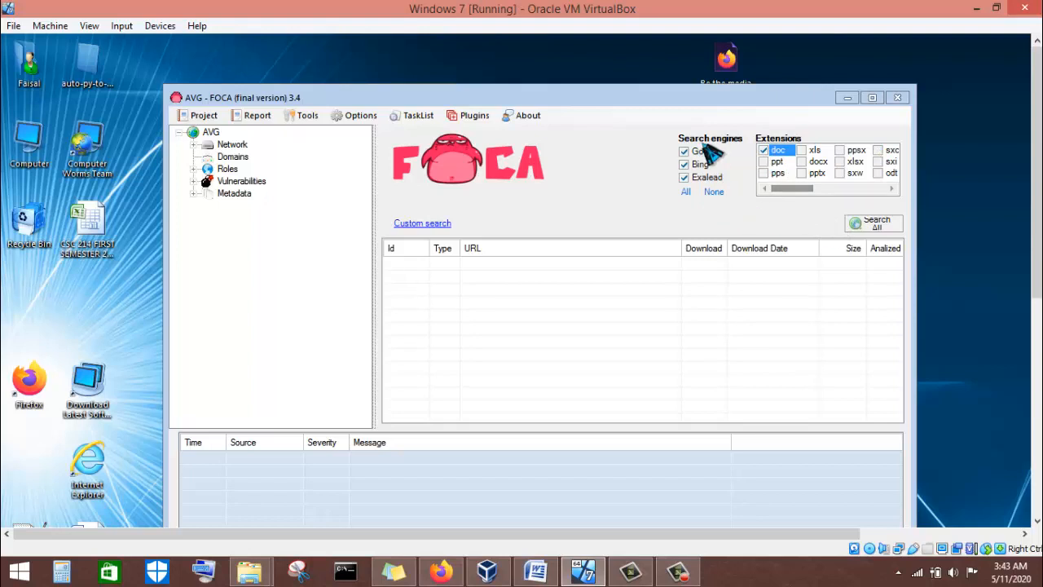
left_click(880, 228)
left_click_drag(644, 448, 628, 309)
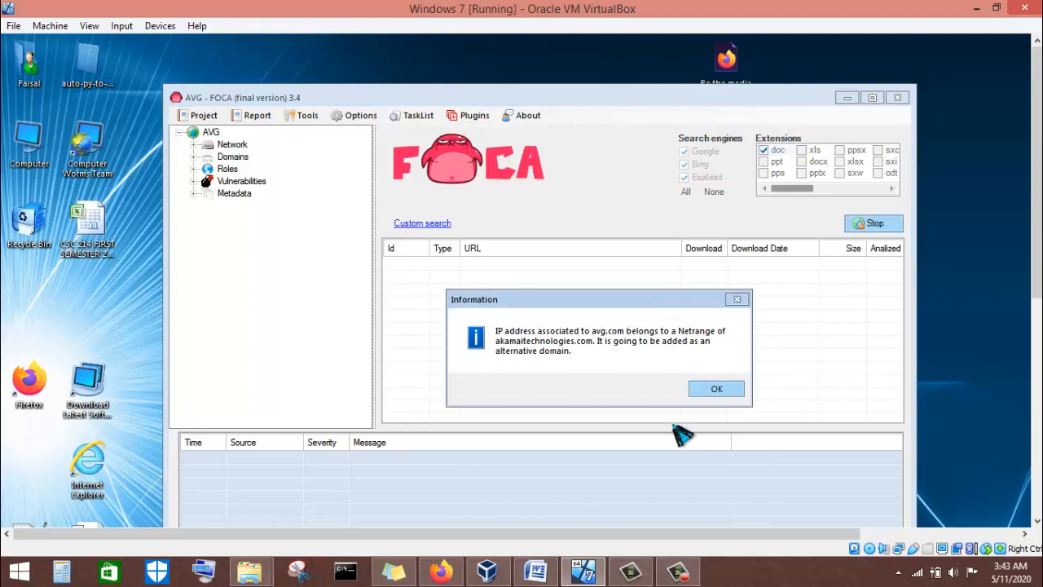
left_click(713, 389)
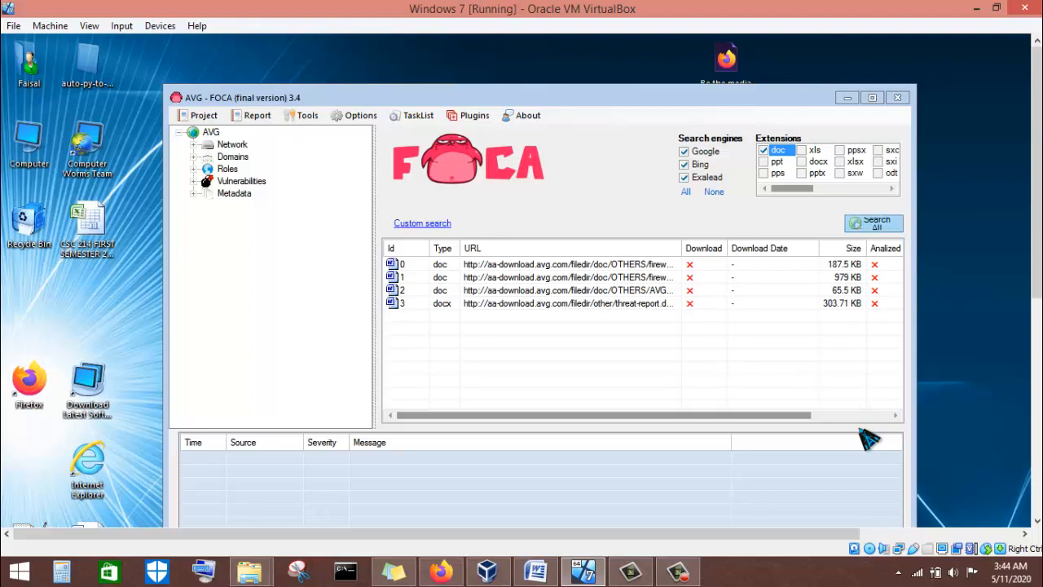
Download all four found .doc files and extract all their metadata.
left_click(524, 266)
right_click(524, 266)
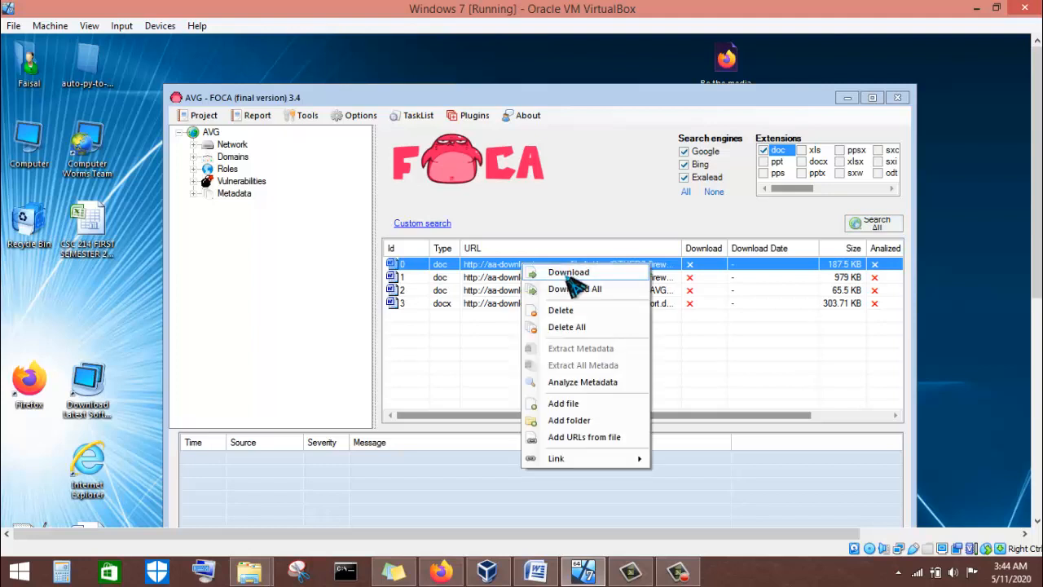
left_click(572, 292)
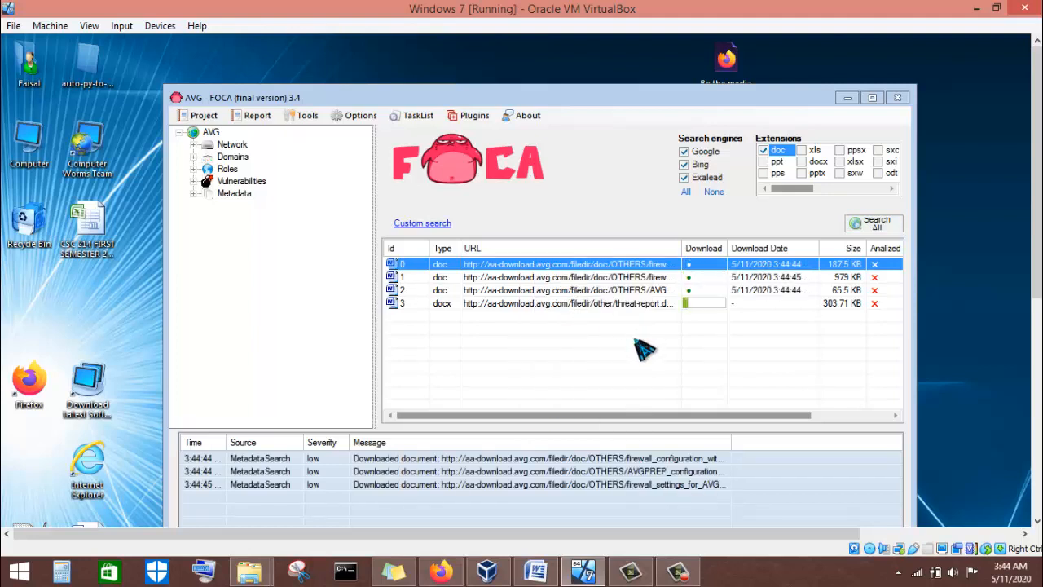
right_click(599, 265)
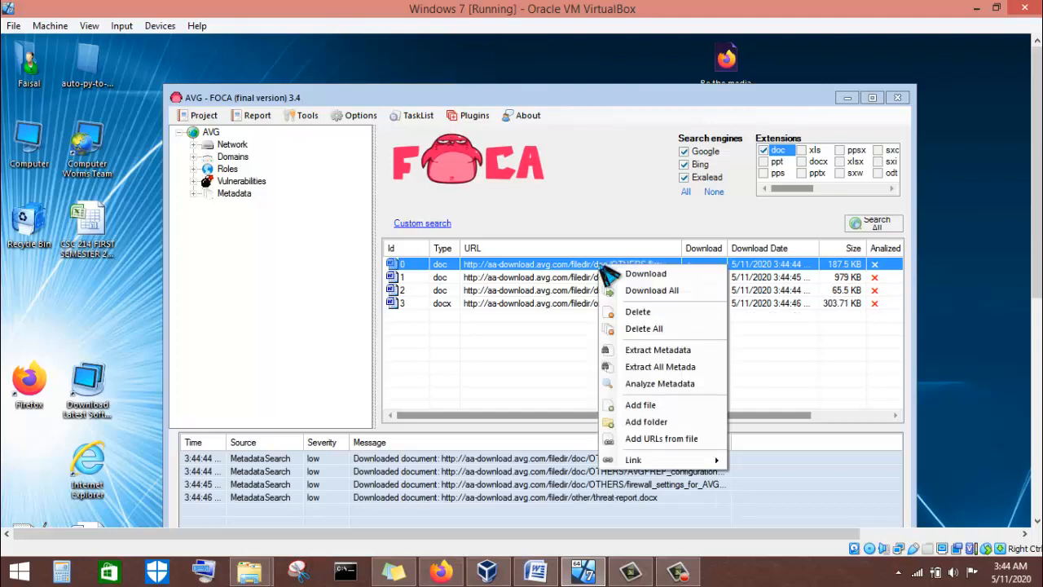
left_click(637, 367)
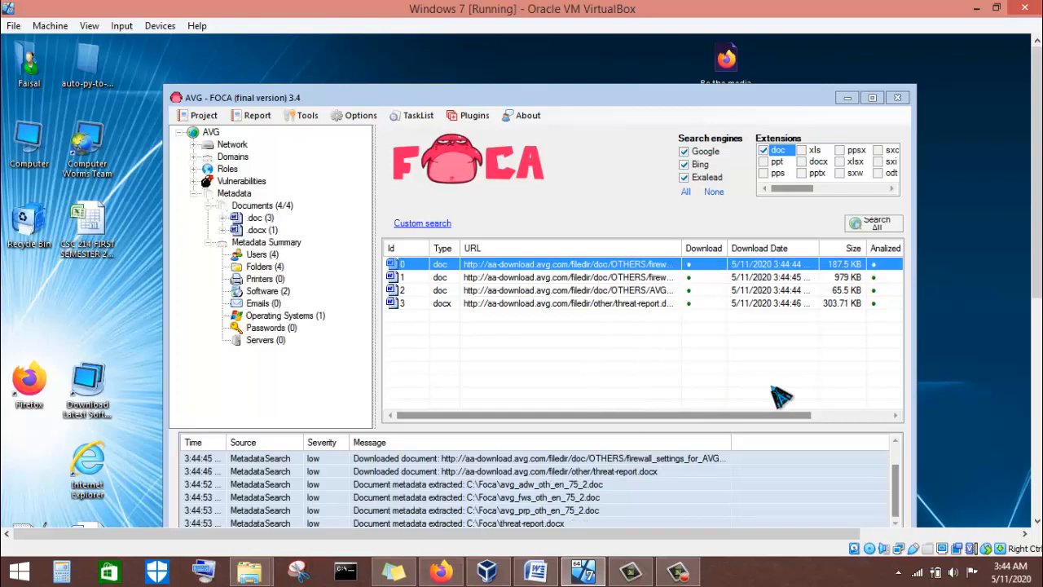
Analyze the extracted metadata for all four documents and view the Metadata Summary.
right_click(568, 264)
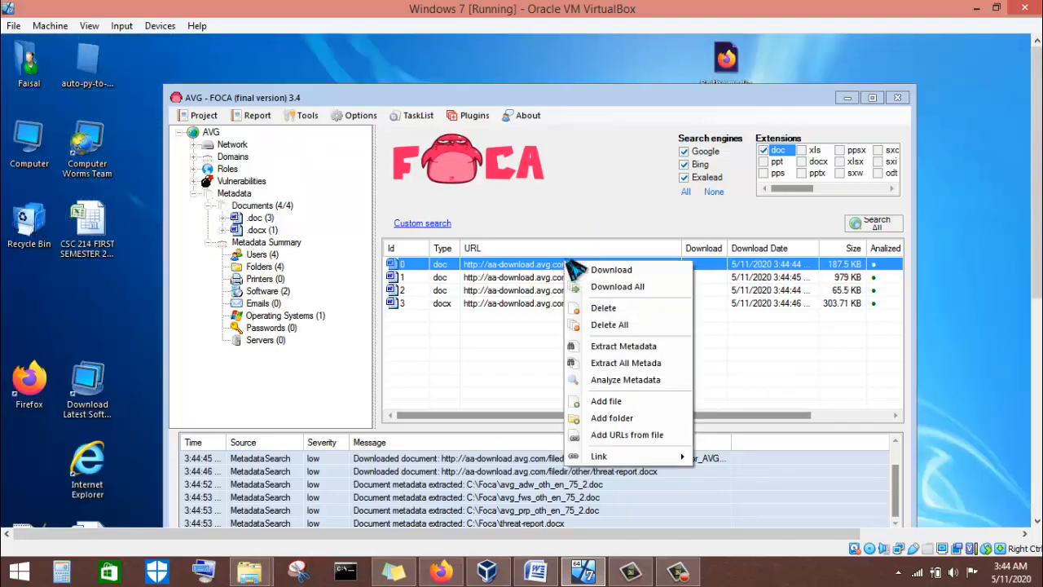
left_click(628, 380)
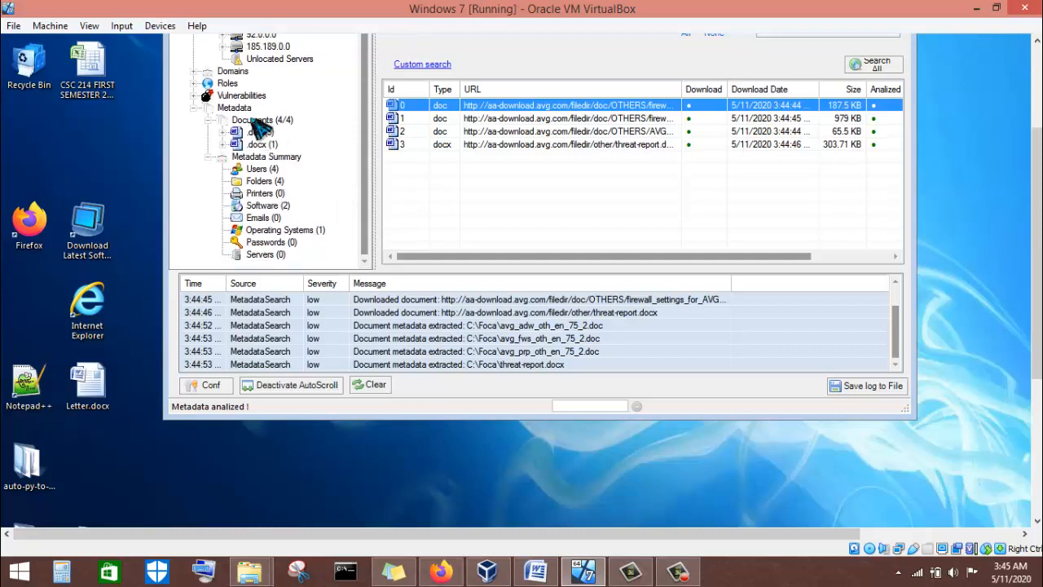
scroll(265, 159, "up", 1)
scroll(269, 167, "down", 1)
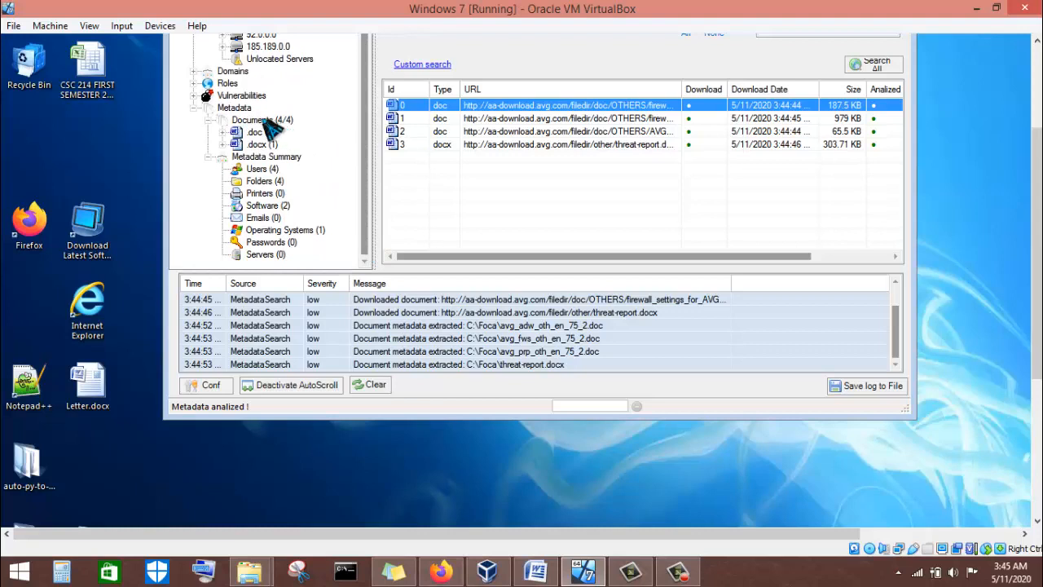
left_click(267, 157)
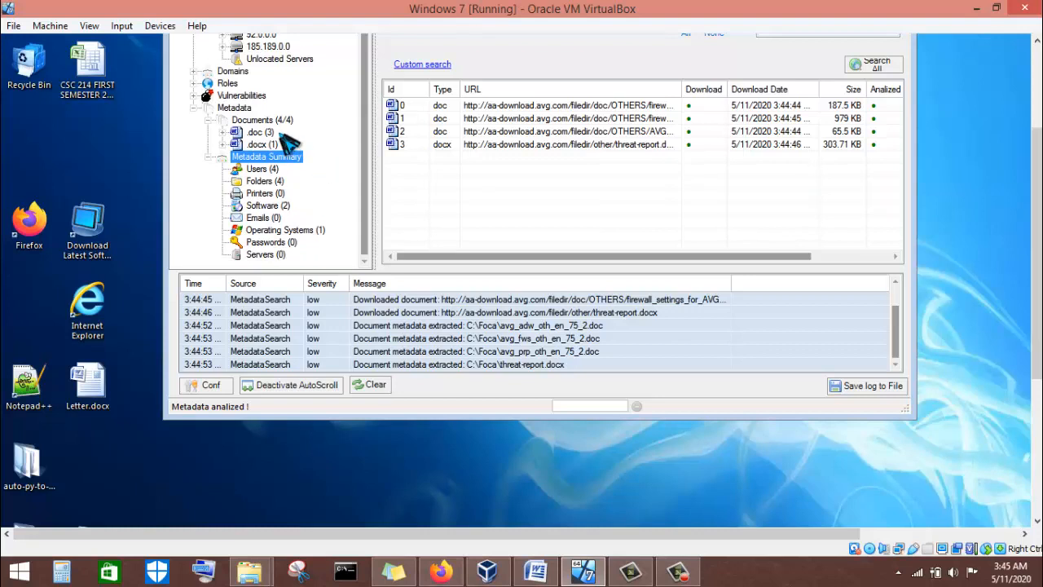
Review the Users (4) and Software (2) summaries, then step down toward Operating Systems (1).
left_click(265, 169)
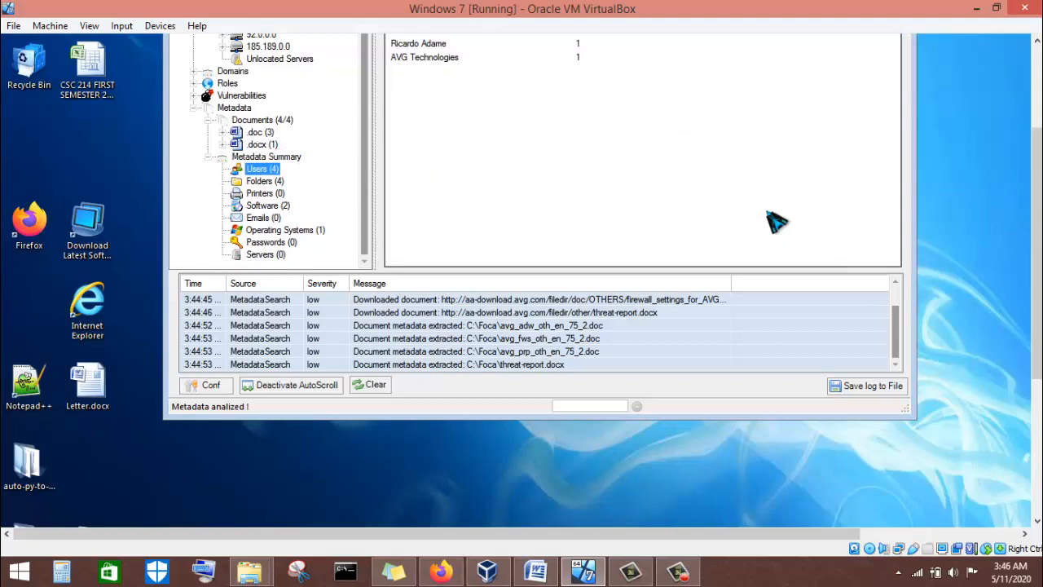
left_click(1033, 265)
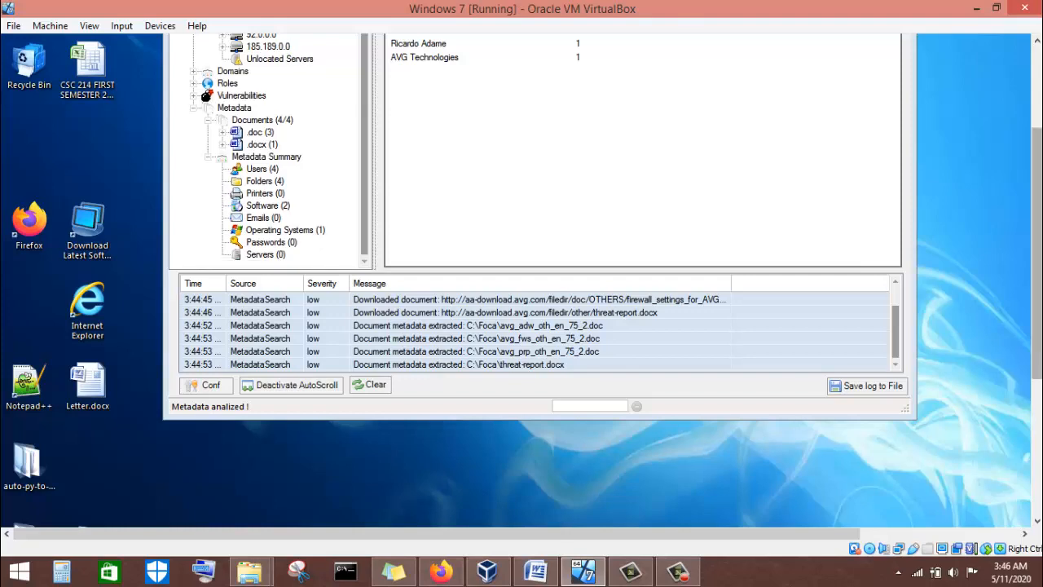
left_click_drag(1036, 217, 1019, 152)
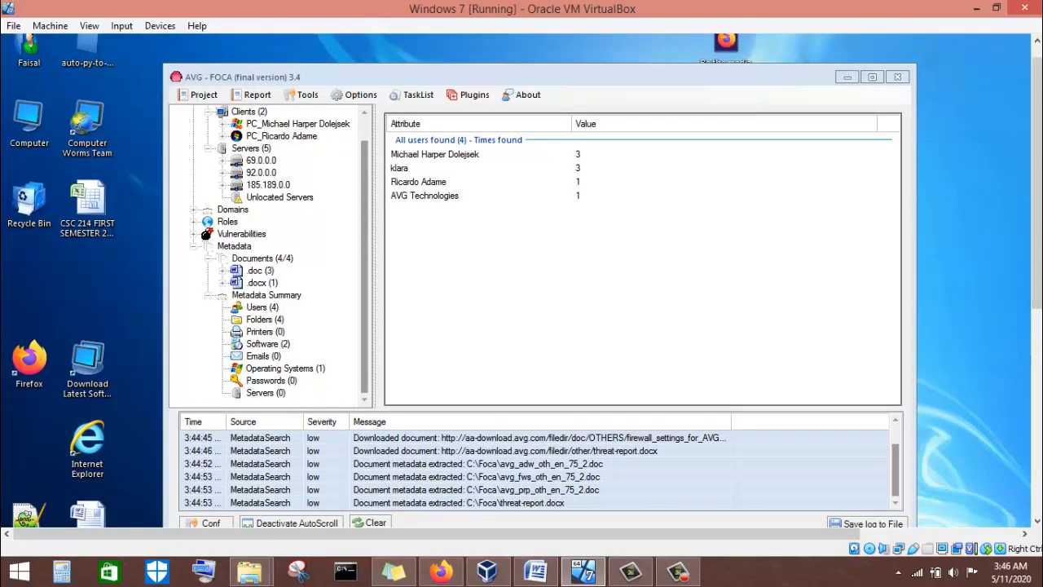
left_click(287, 344)
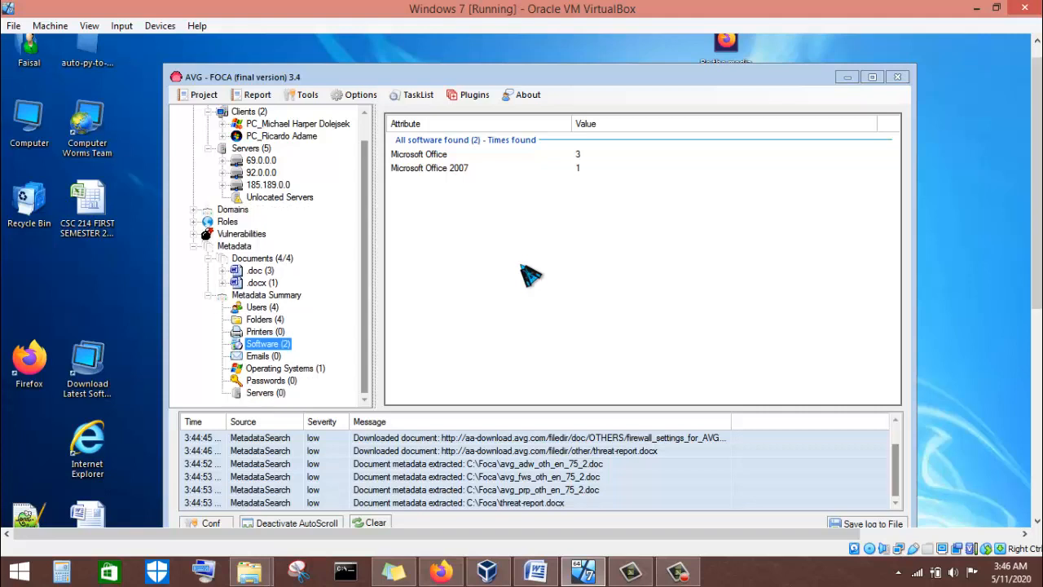
key("Down")
key("Down")
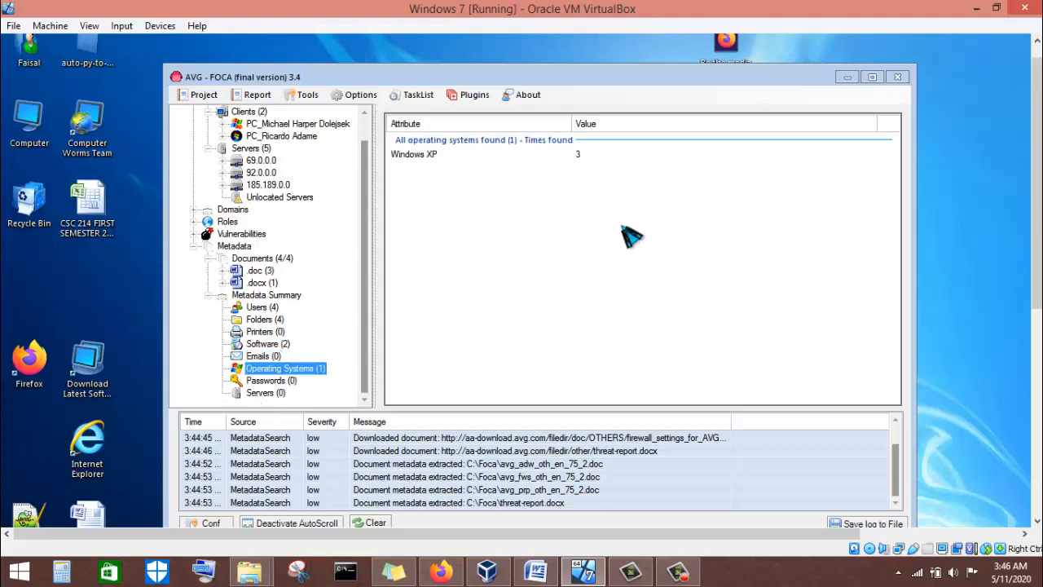